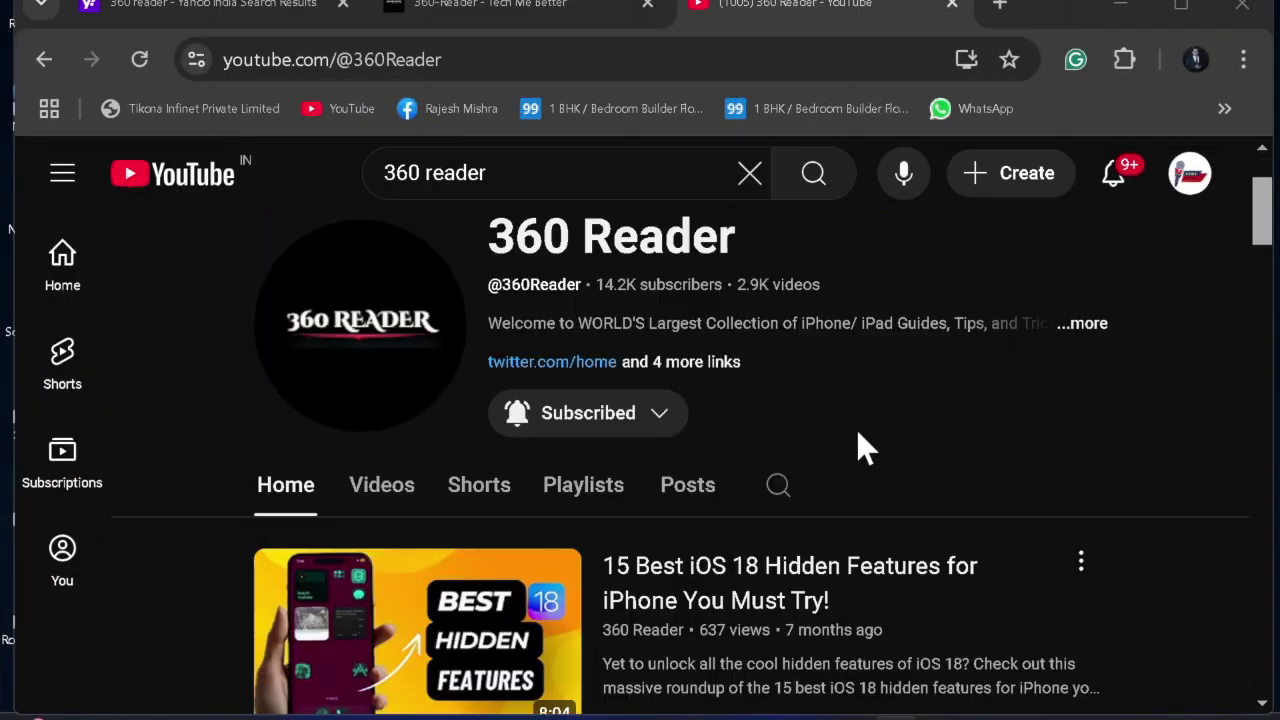
scroll(858, 433, "down", 2)
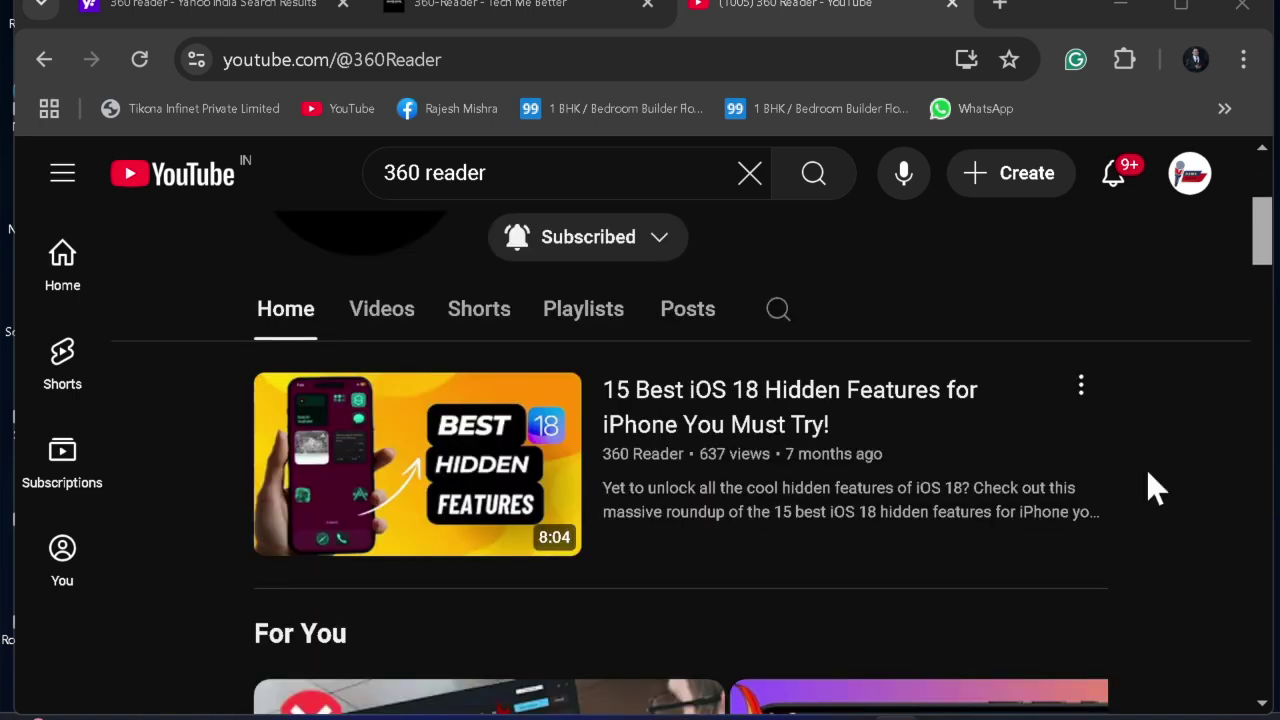
scroll(1163, 476, "down", 2)
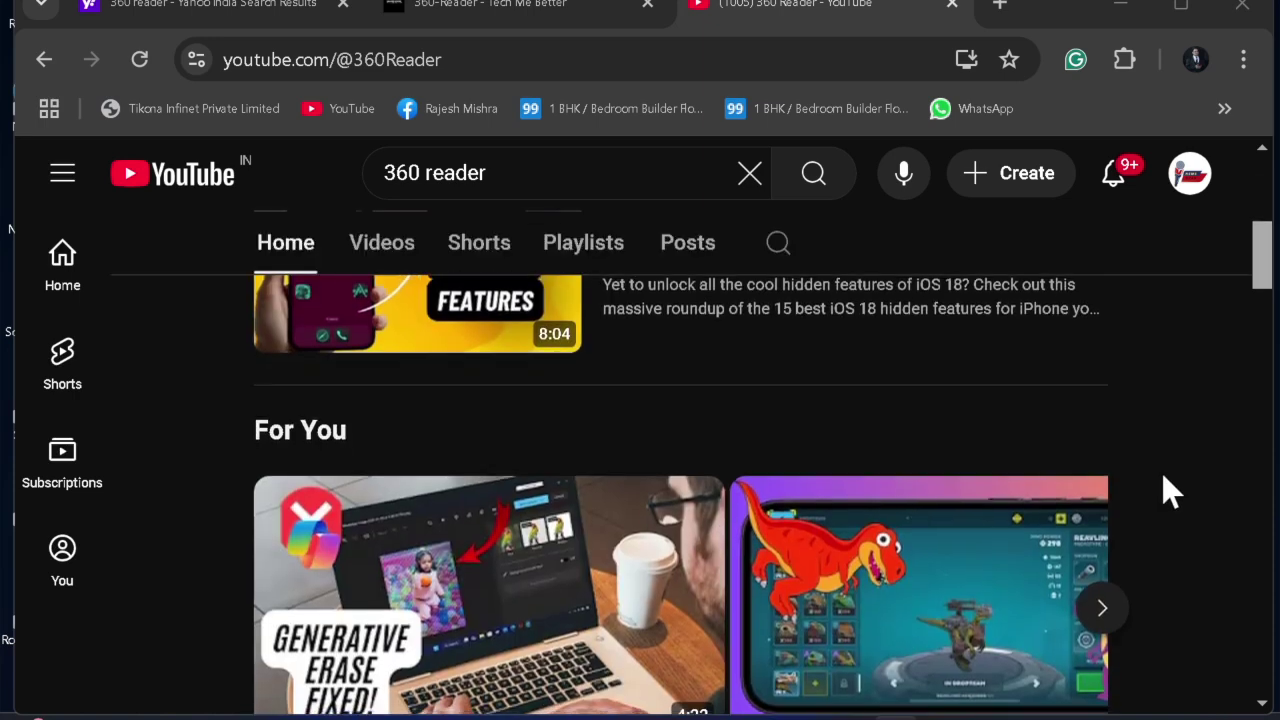
scroll(1163, 476, "down", 2)
scroll(1163, 476, "down", 4)
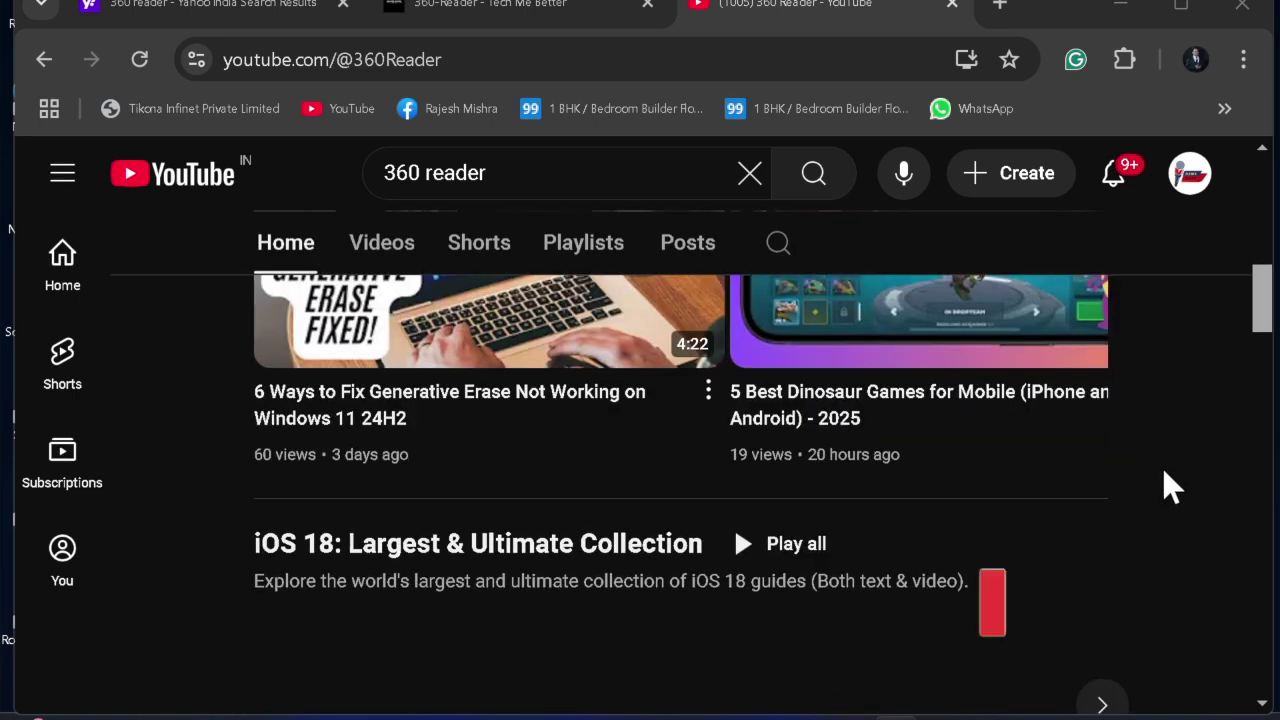
scroll(1163, 476, "up", 5)
scroll(1163, 476, "up", 5)
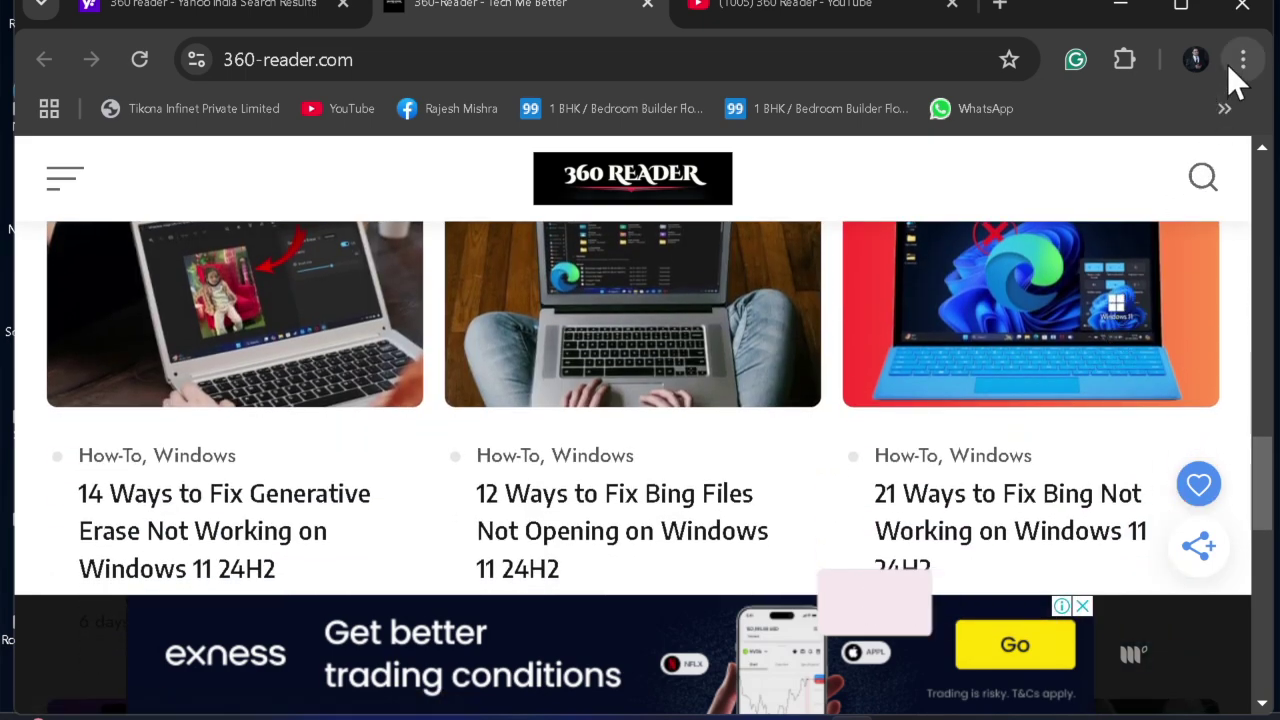
left_click(1241, 60)
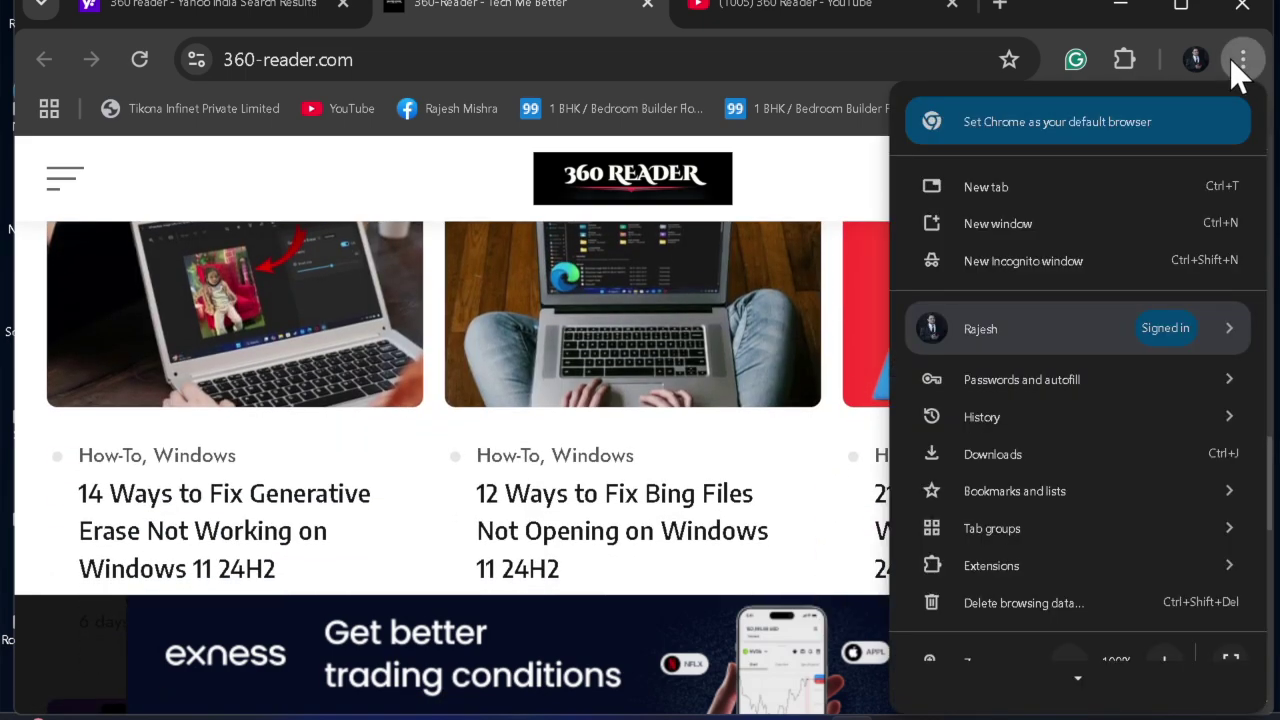
left_click(1230, 59)
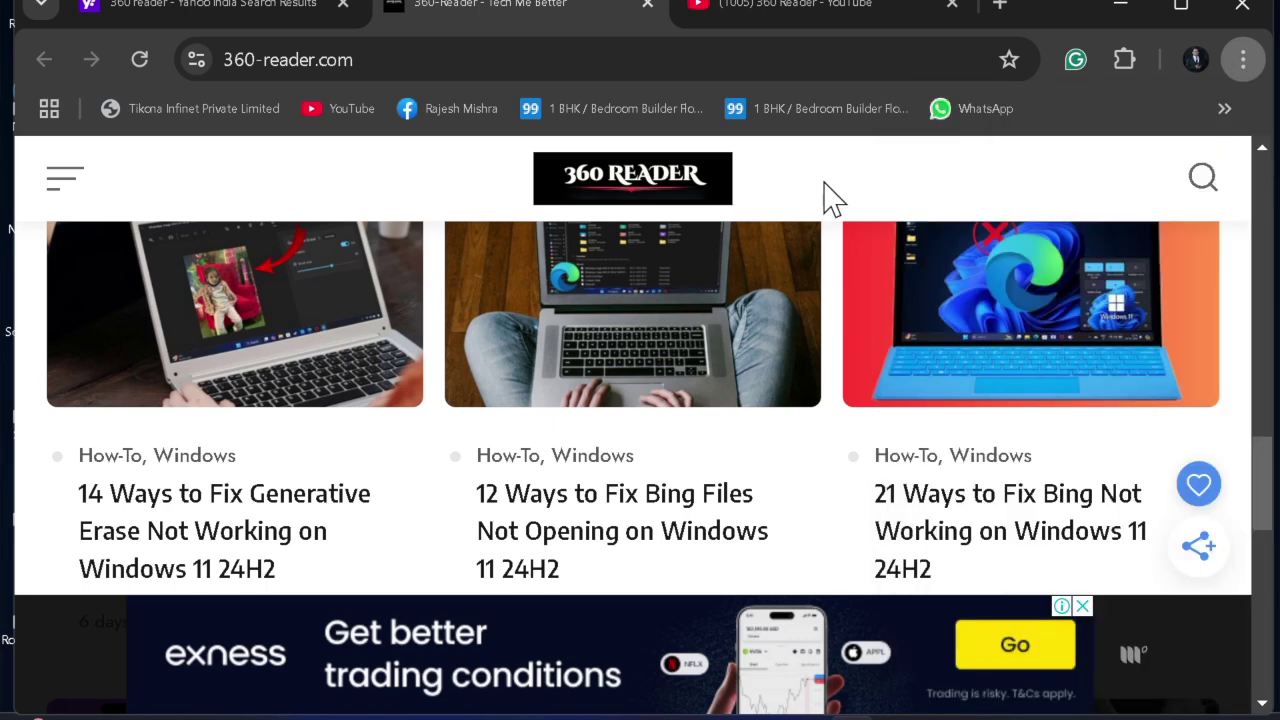
left_click(1122, 58)
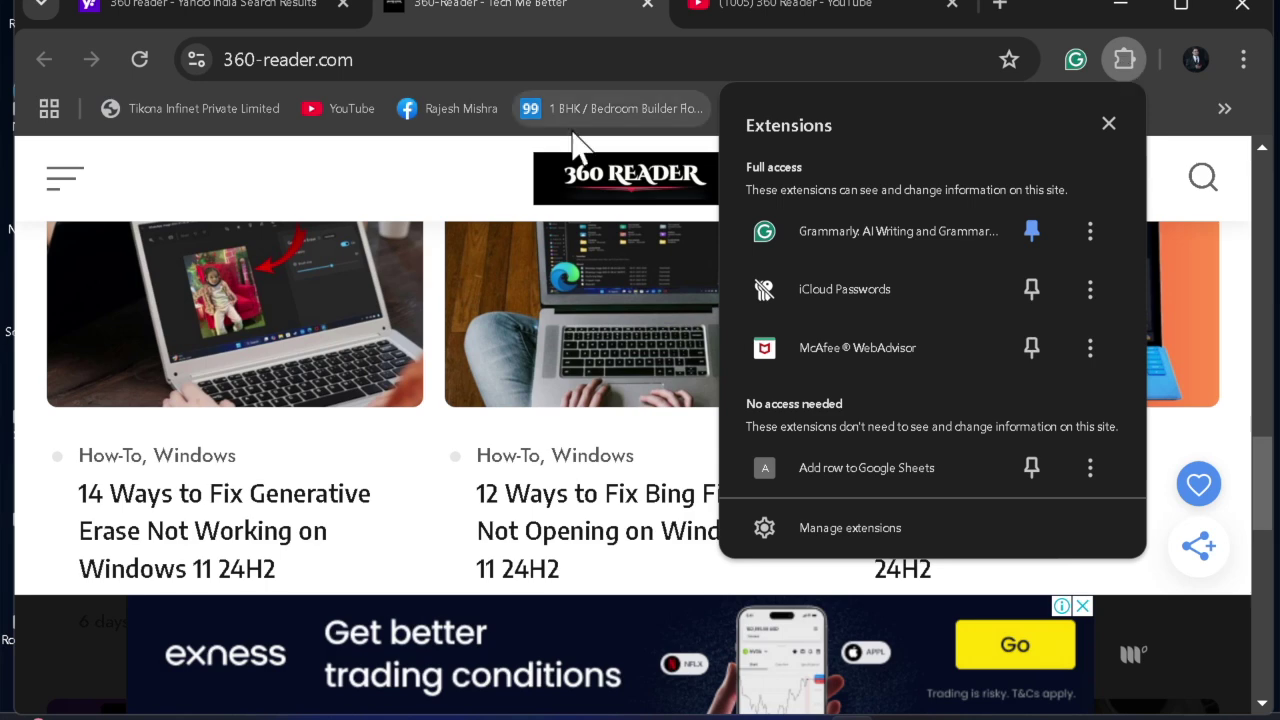
left_click(420, 178)
left_click(49, 108)
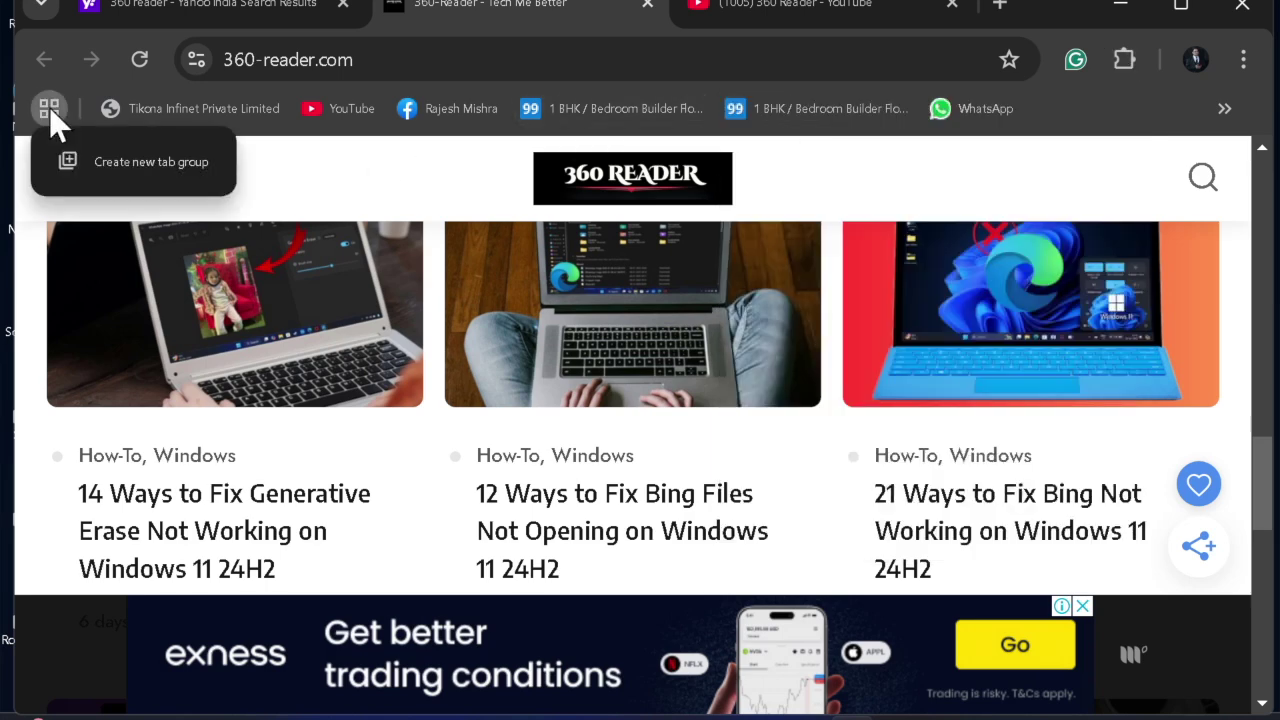
left_click(49, 108)
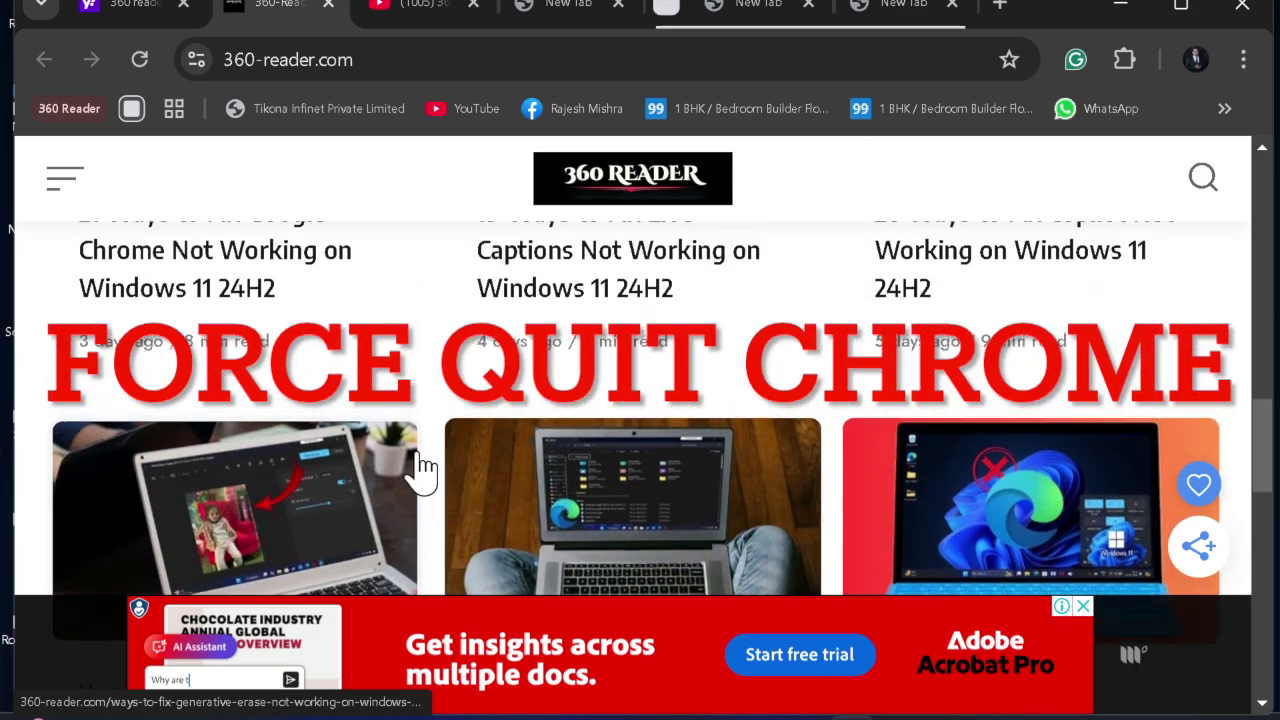
scroll(420, 468, "up", 4)
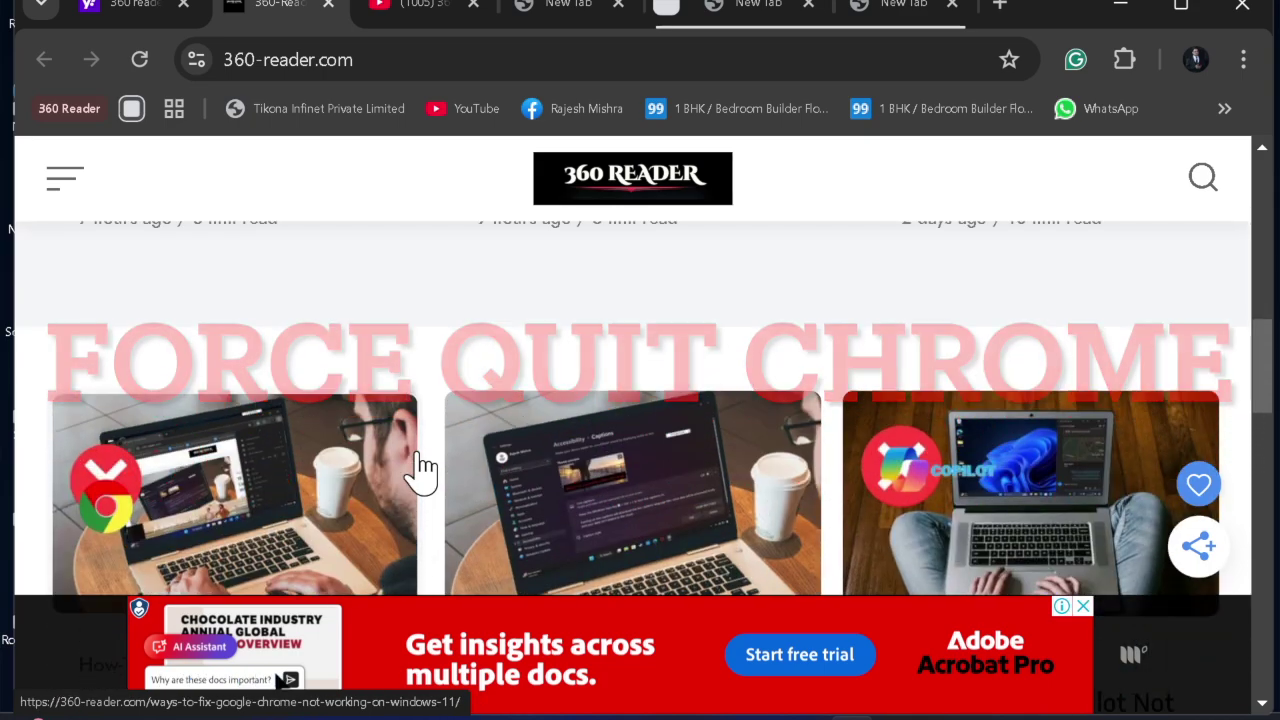
scroll(420, 468, "up", 5)
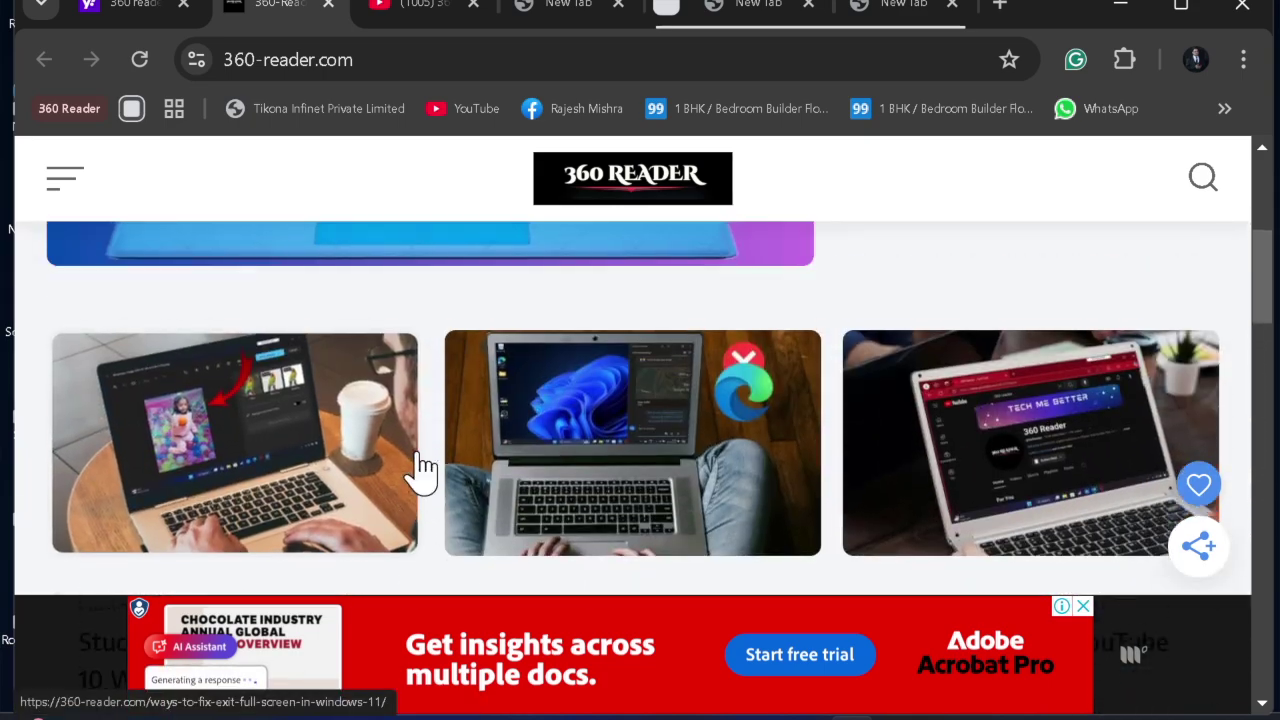
scroll(420, 468, "up", 3)
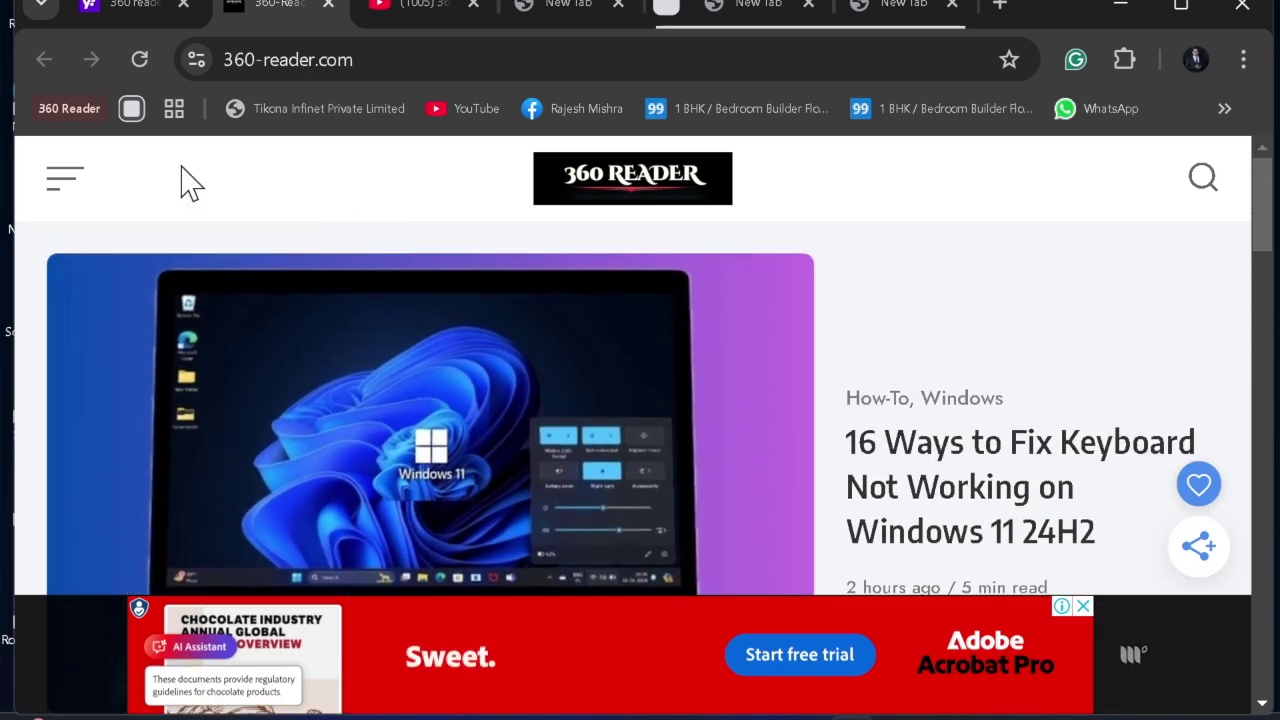
left_click(64, 184)
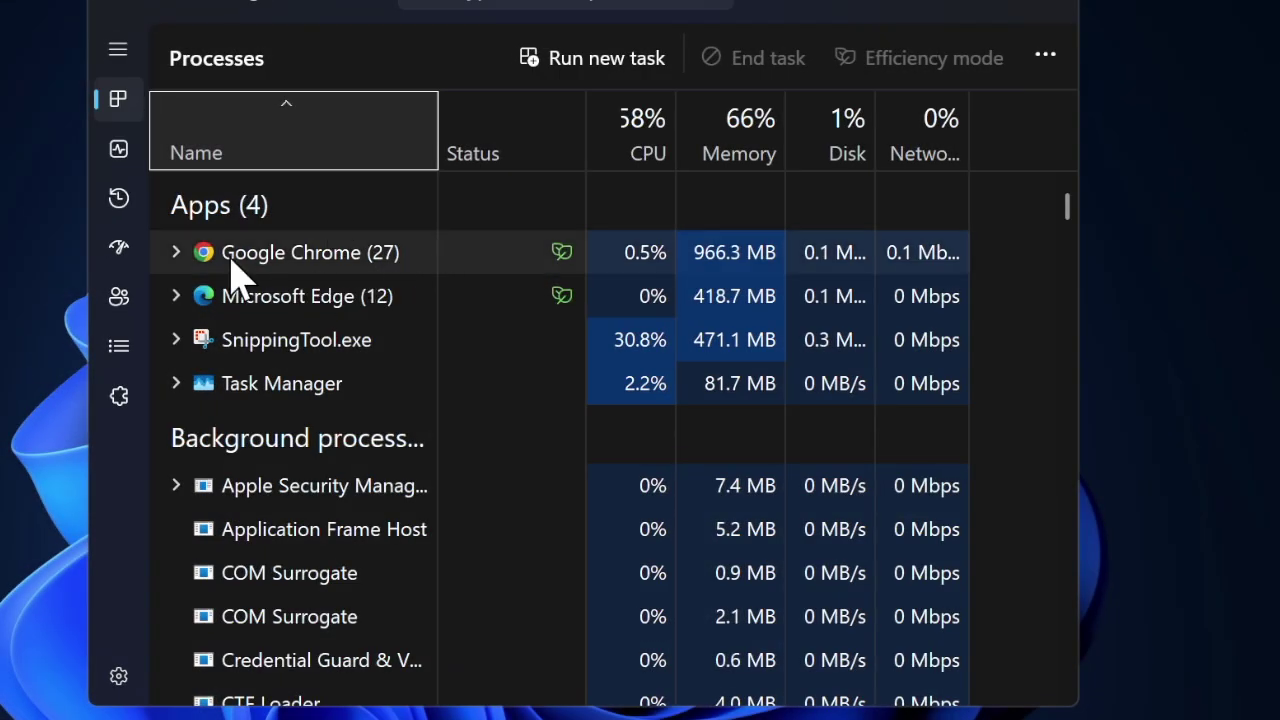
- Force quit Google Chrome by ending its task in Task Manager's list of running apps
left_click(321, 268)
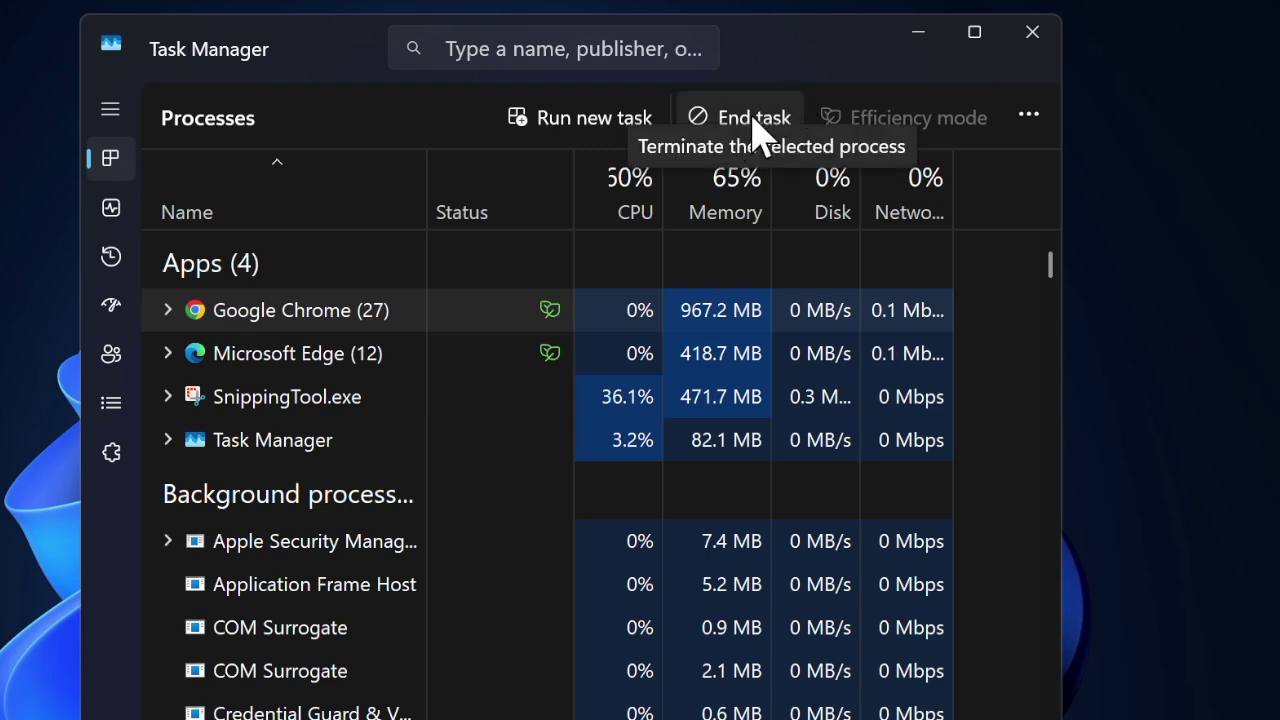
left_click(752, 120)
left_click(752, 120)
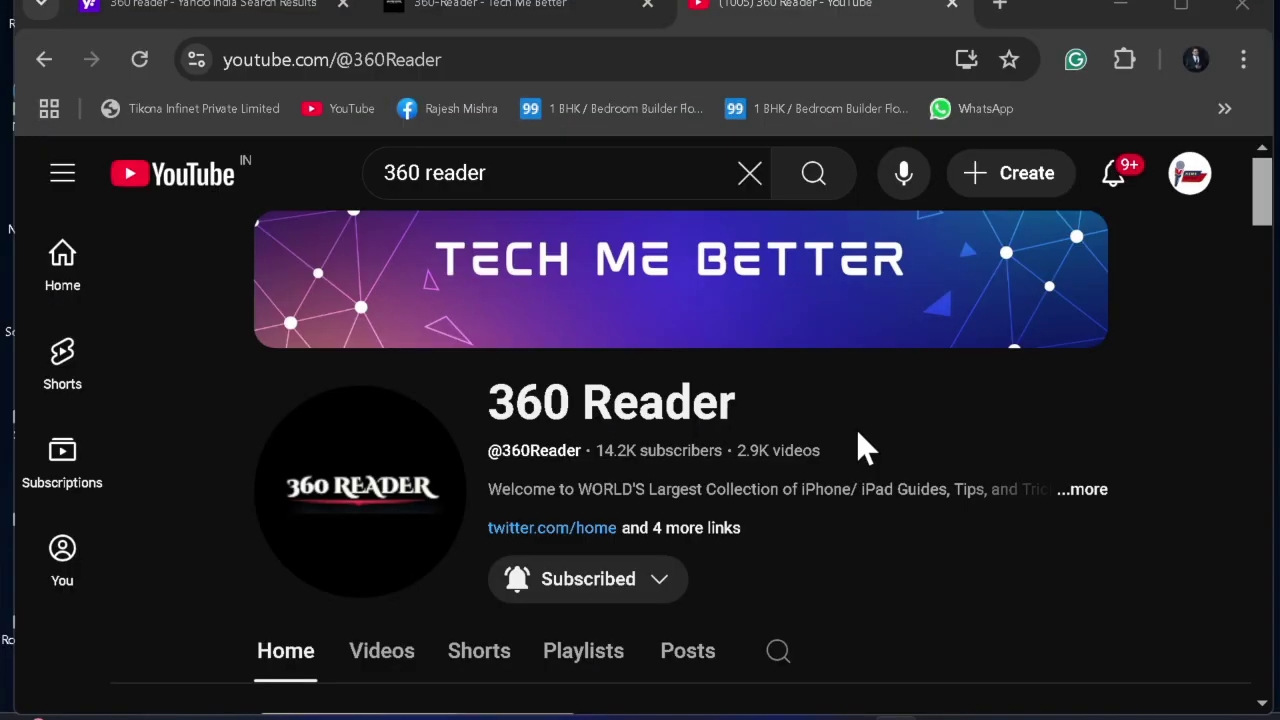
scroll(858, 436, "down", 2)
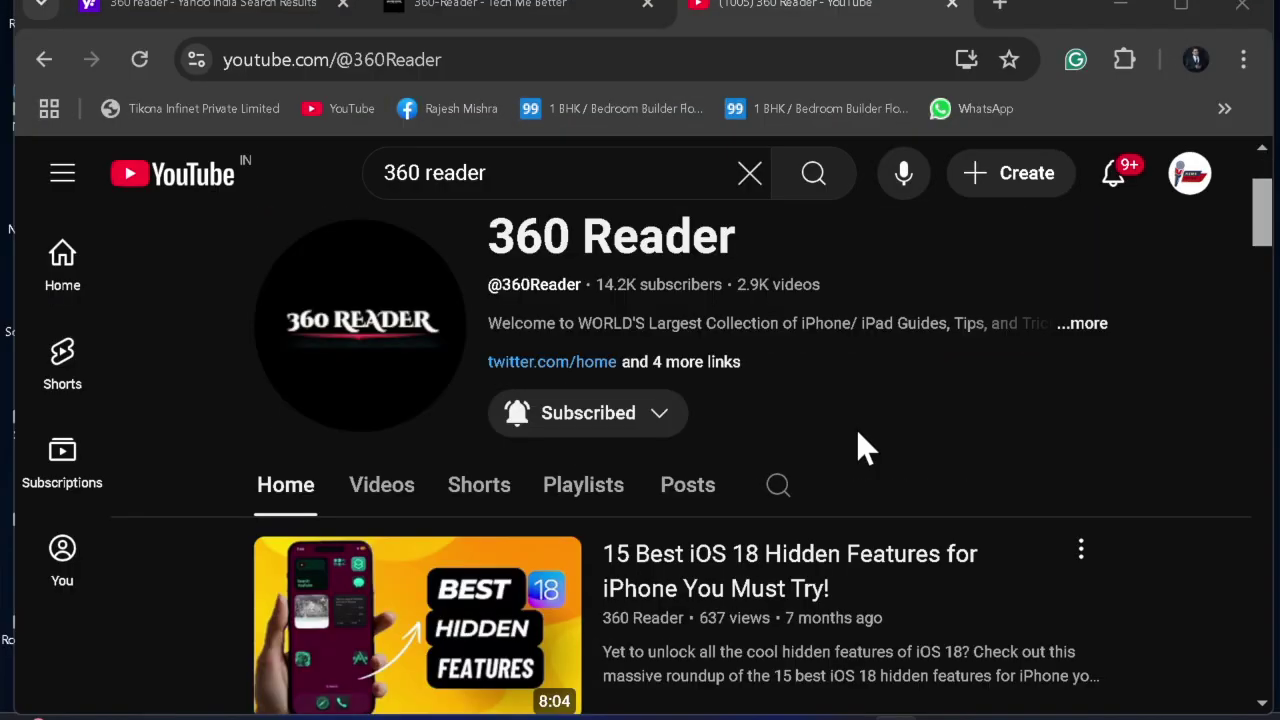
scroll(860, 448, "down", 2)
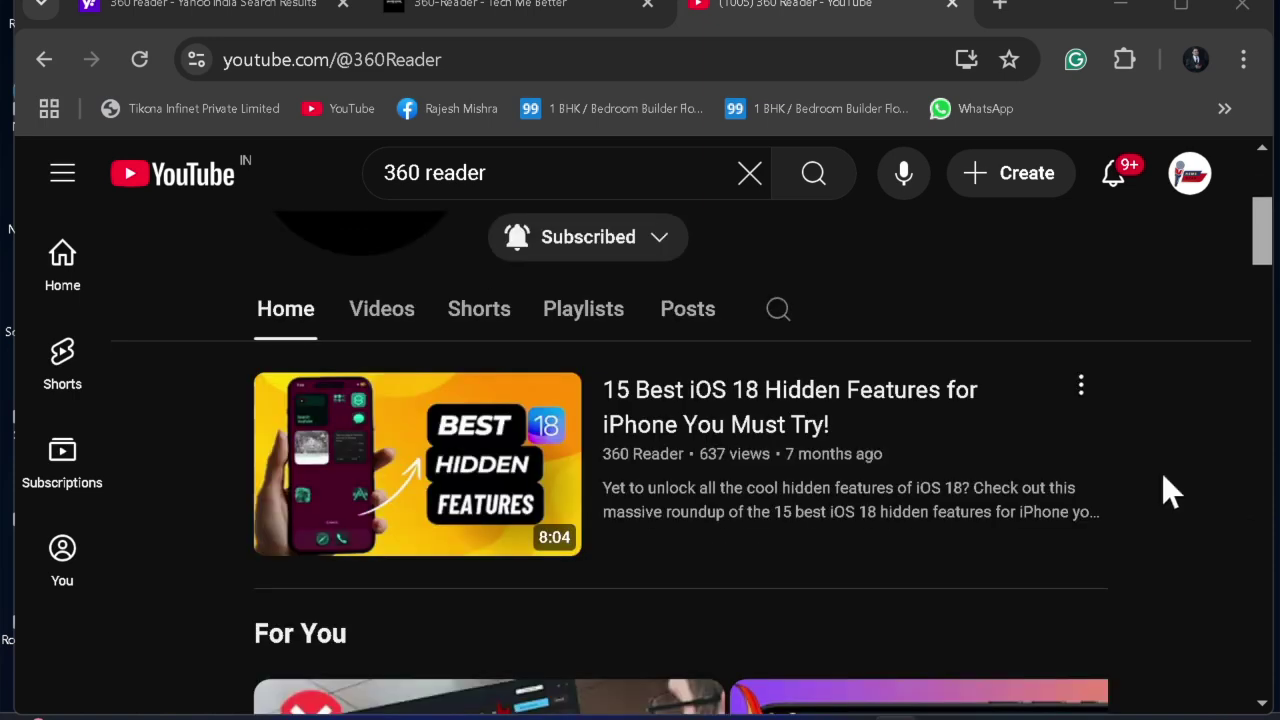
scroll(1163, 476, "down", 4)
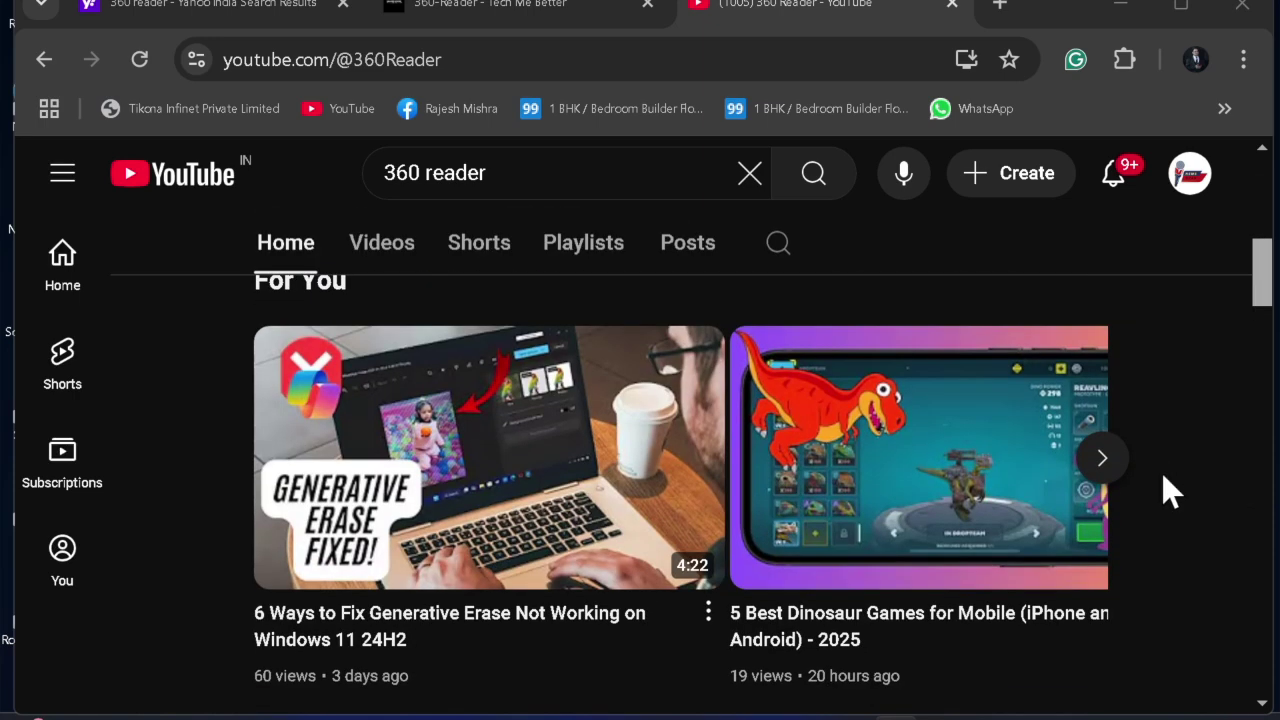
scroll(1162, 467, "down", 4)
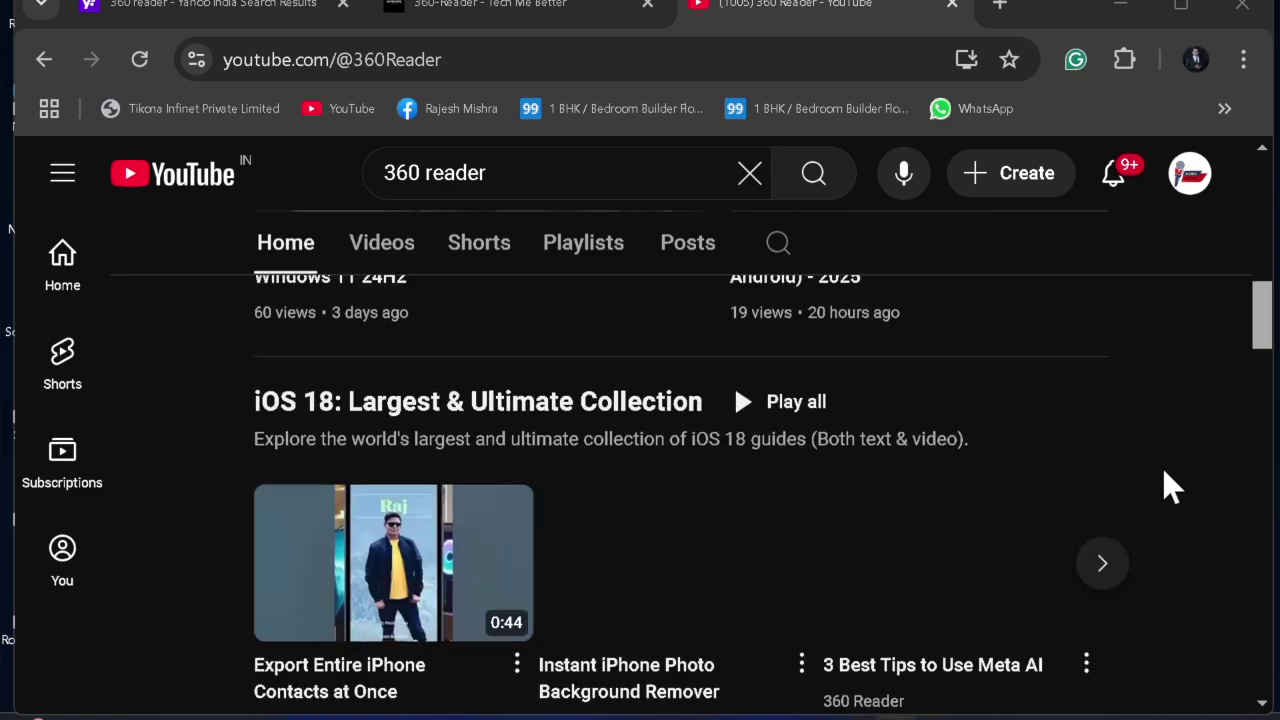
scroll(1162, 467, "up", 6)
scroll(1162, 467, "up", 4)
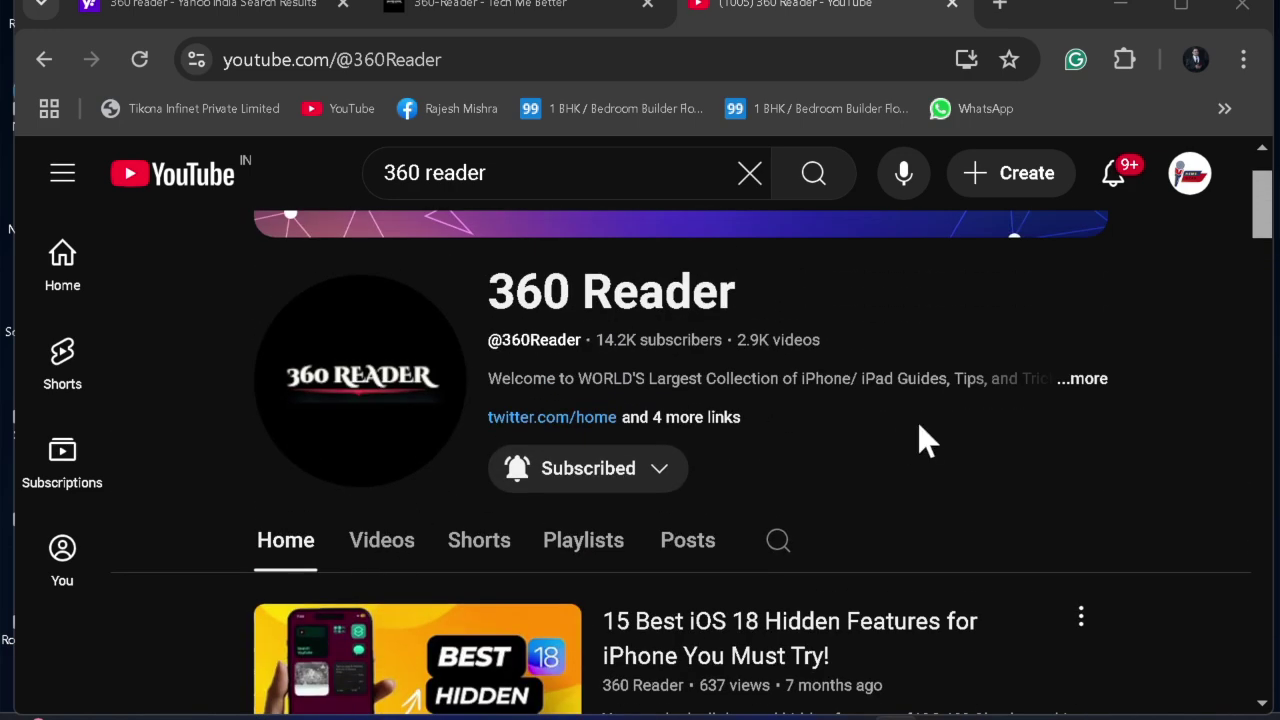
scroll(917, 421, "up", 1)
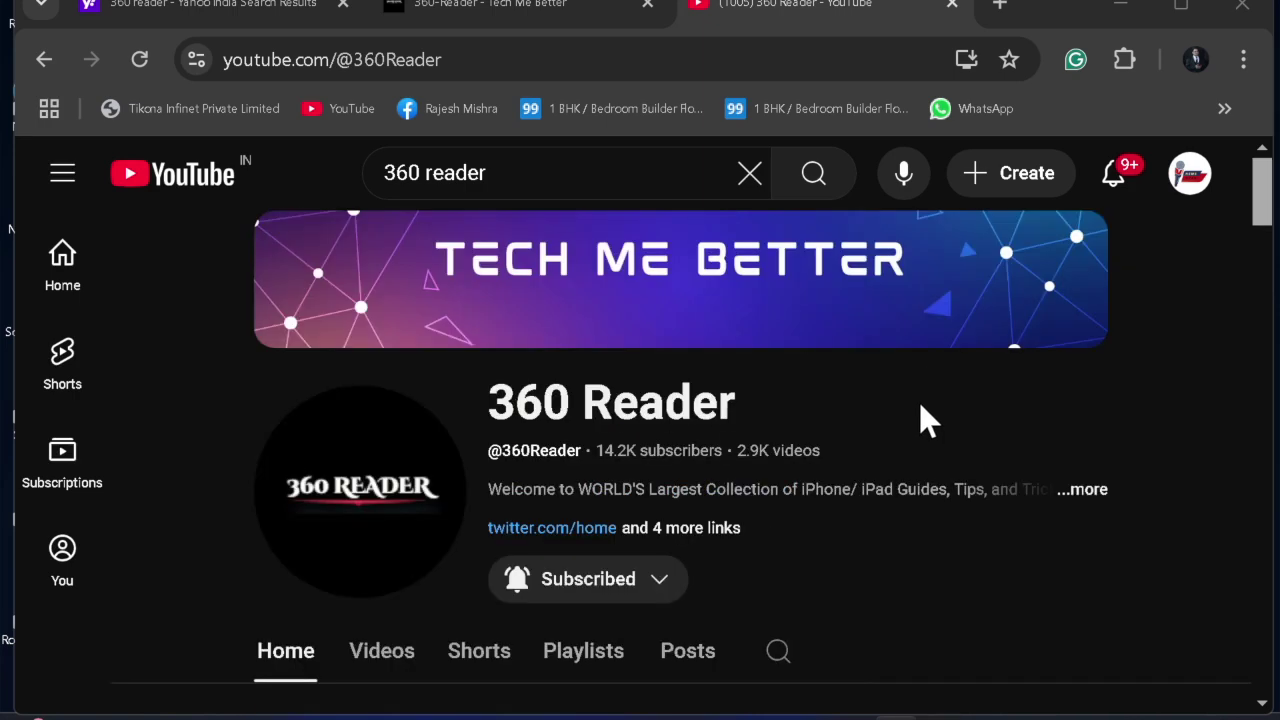
left_click(450, 8)
scroll(1110, 365, "down", 3)
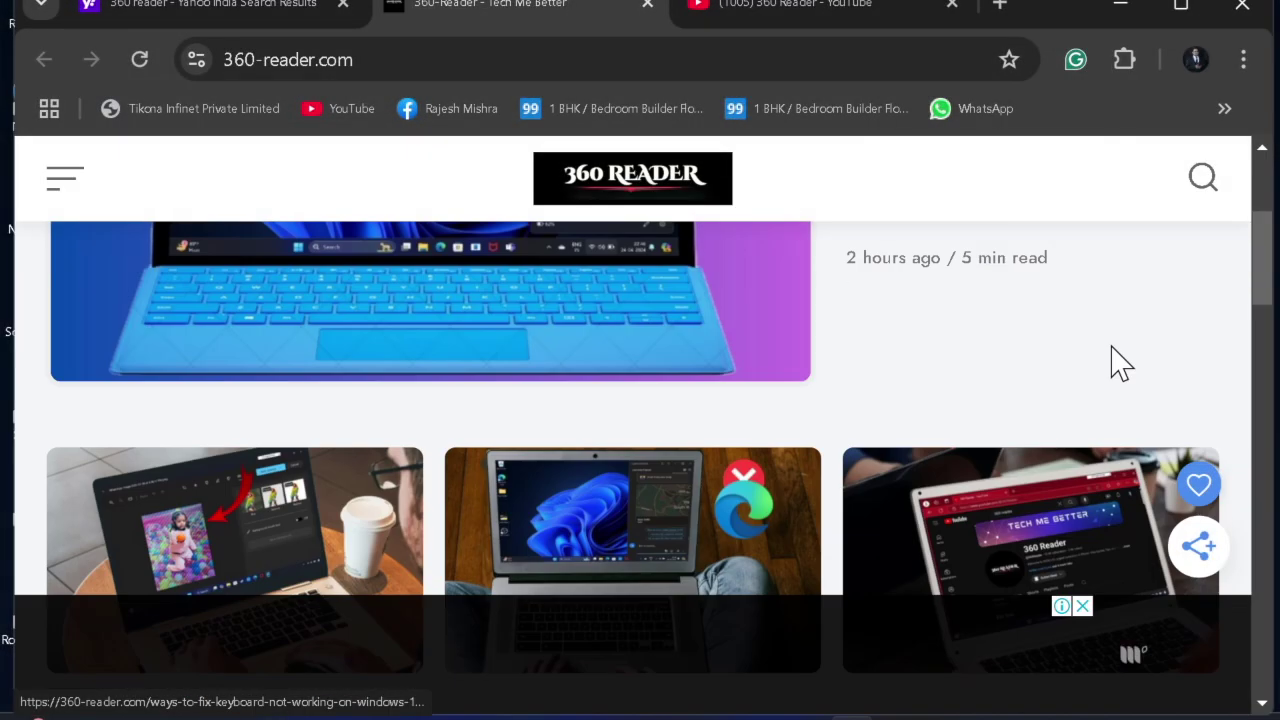
scroll(1112, 349, "down", 2)
scroll(1112, 349, "down", 2)
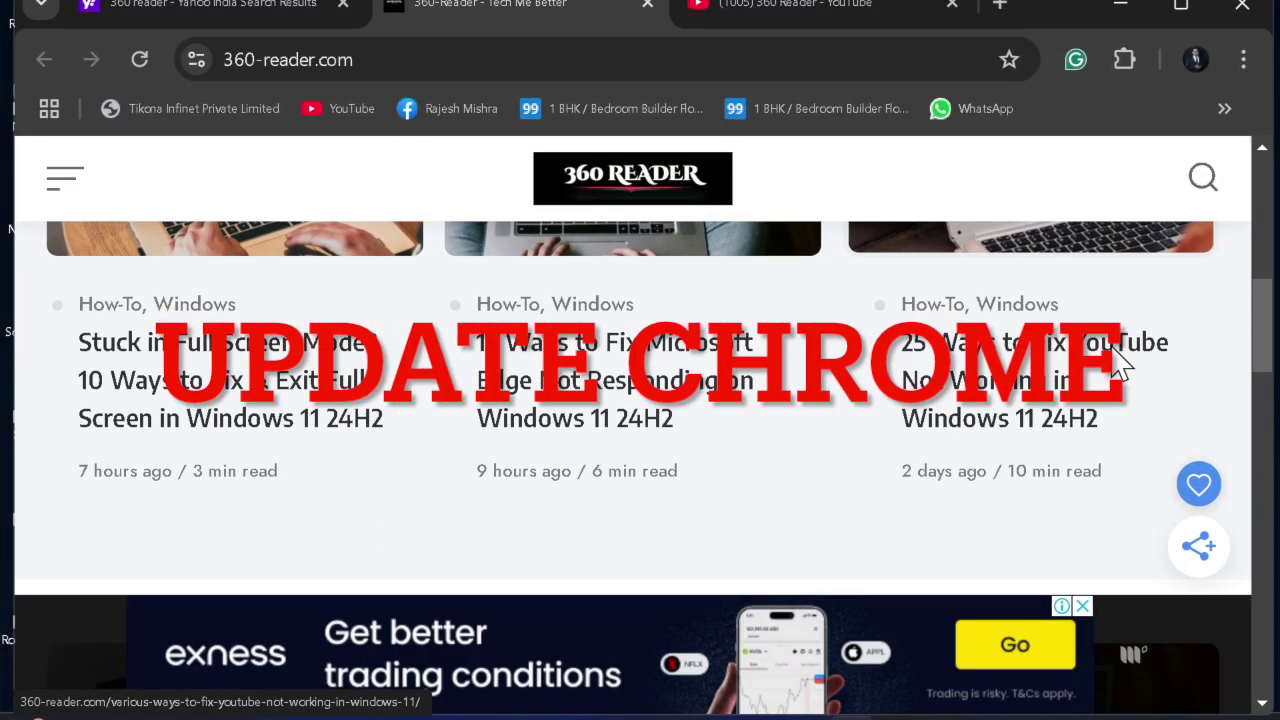
scroll(1118, 360, "down", 2)
scroll(1120, 365, "down", 2)
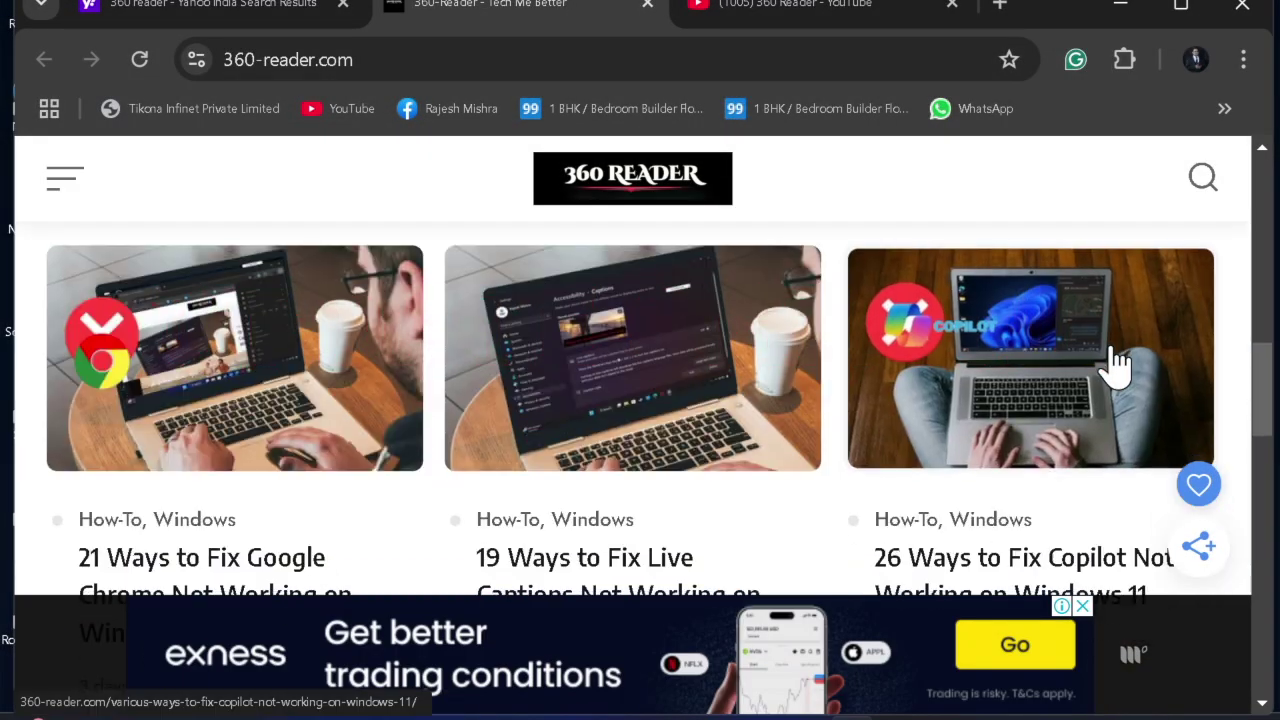
scroll(1112, 366, "down", 5)
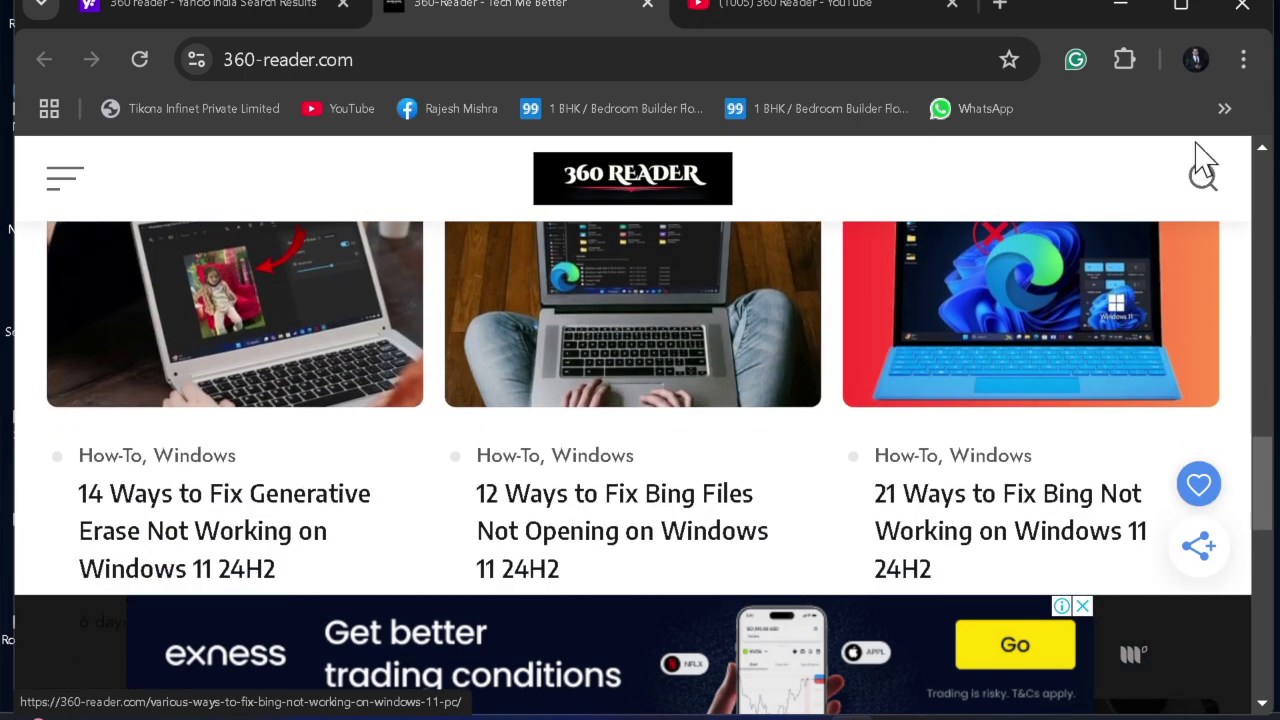
left_click(1232, 60)
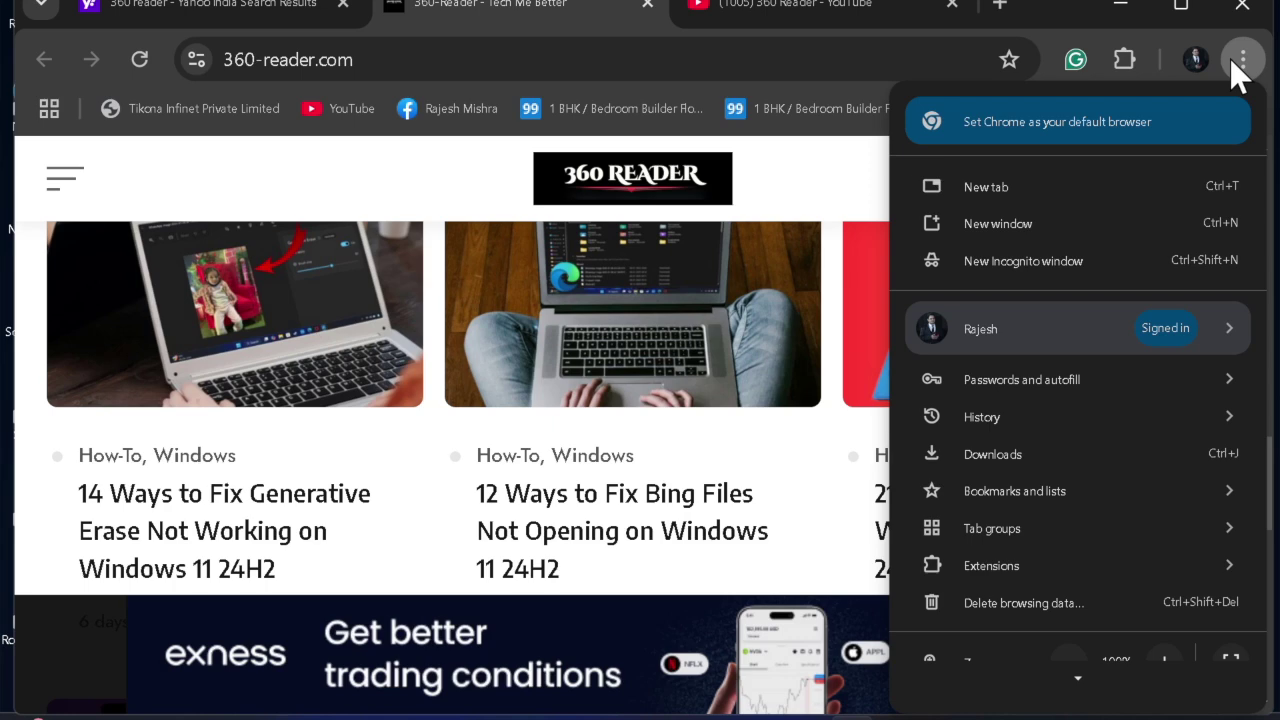
left_click(830, 197)
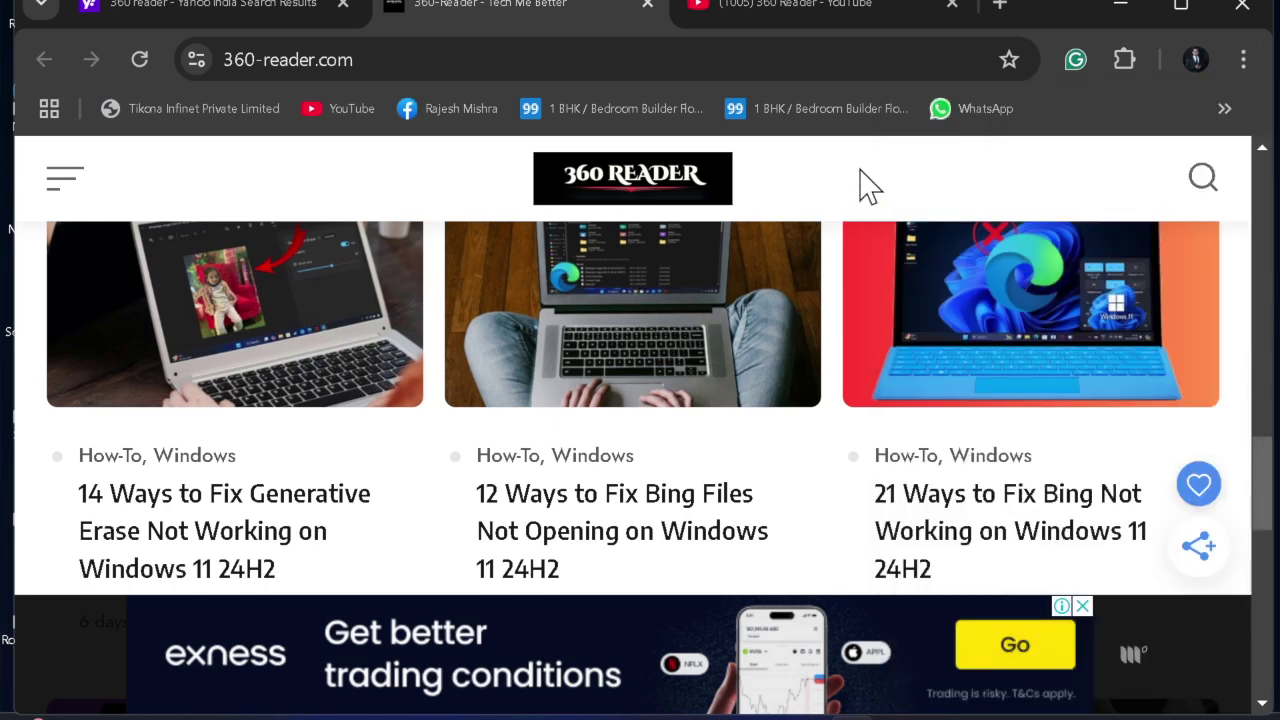
left_click(1122, 58)
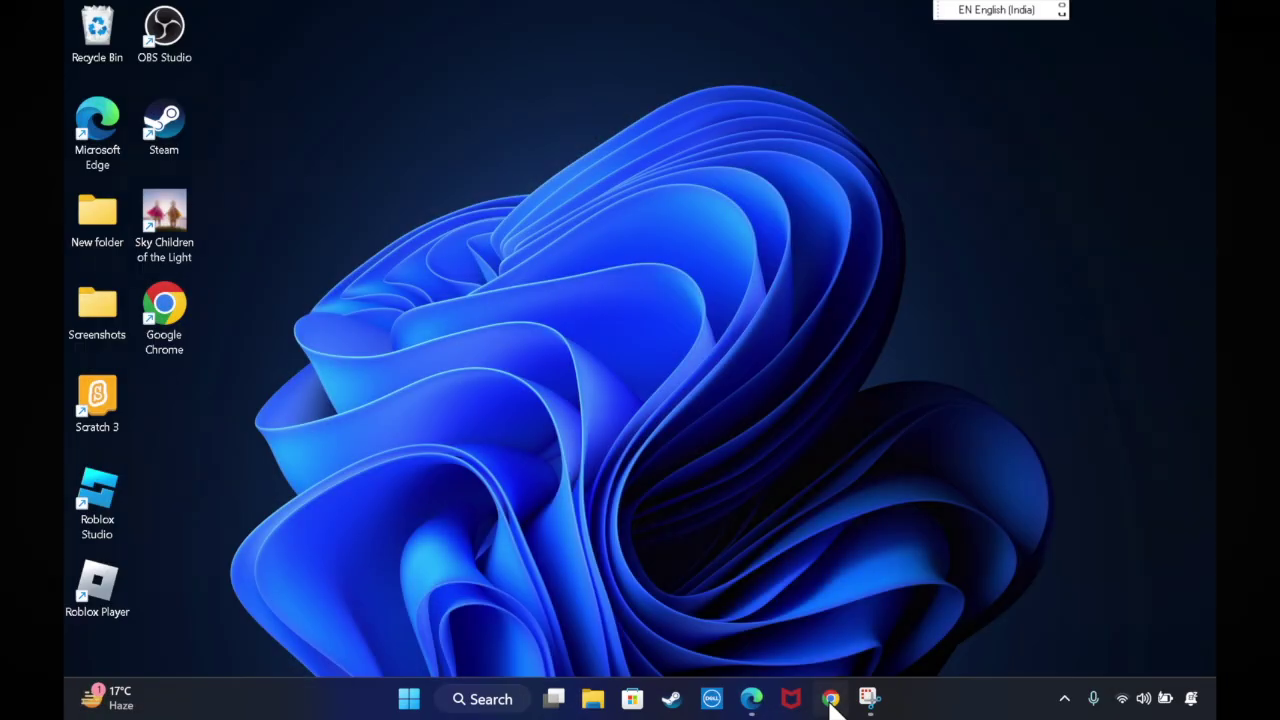
- Launch Google Chrome from the Windows desktop and open its main menu of browser options
left_click(830, 699)
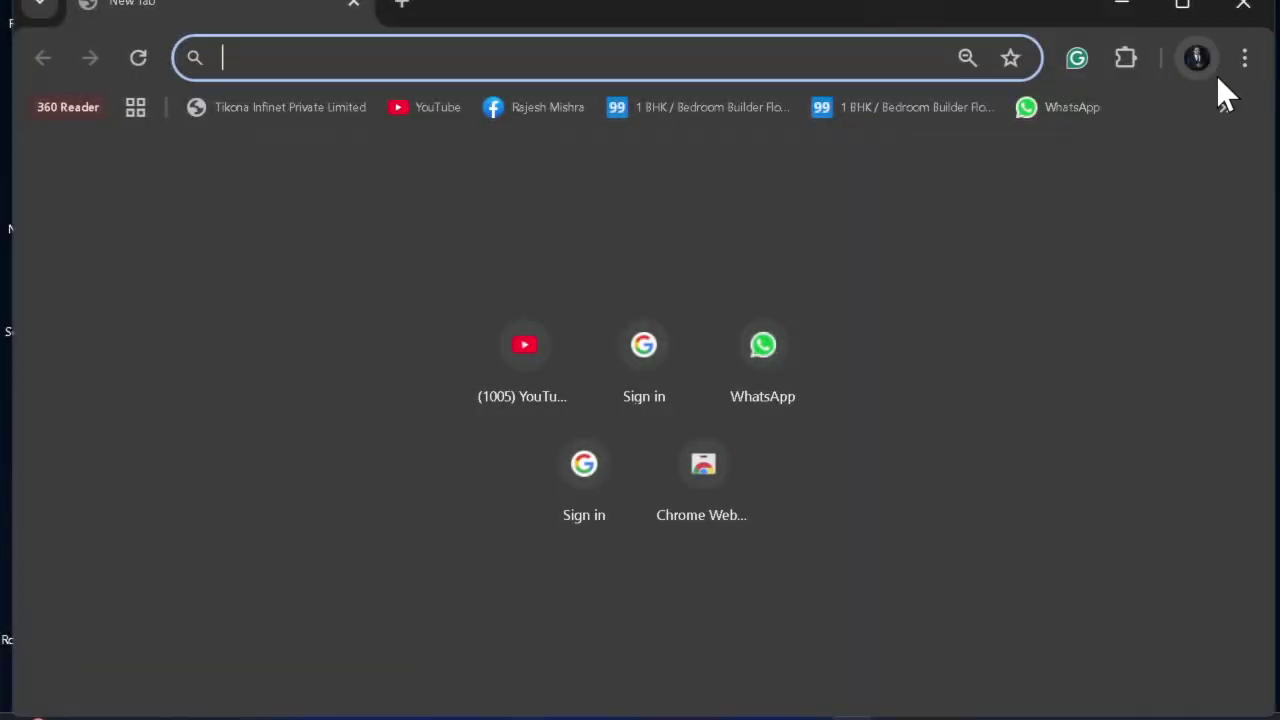
left_click(1243, 58)
mouse_move(947, 582)
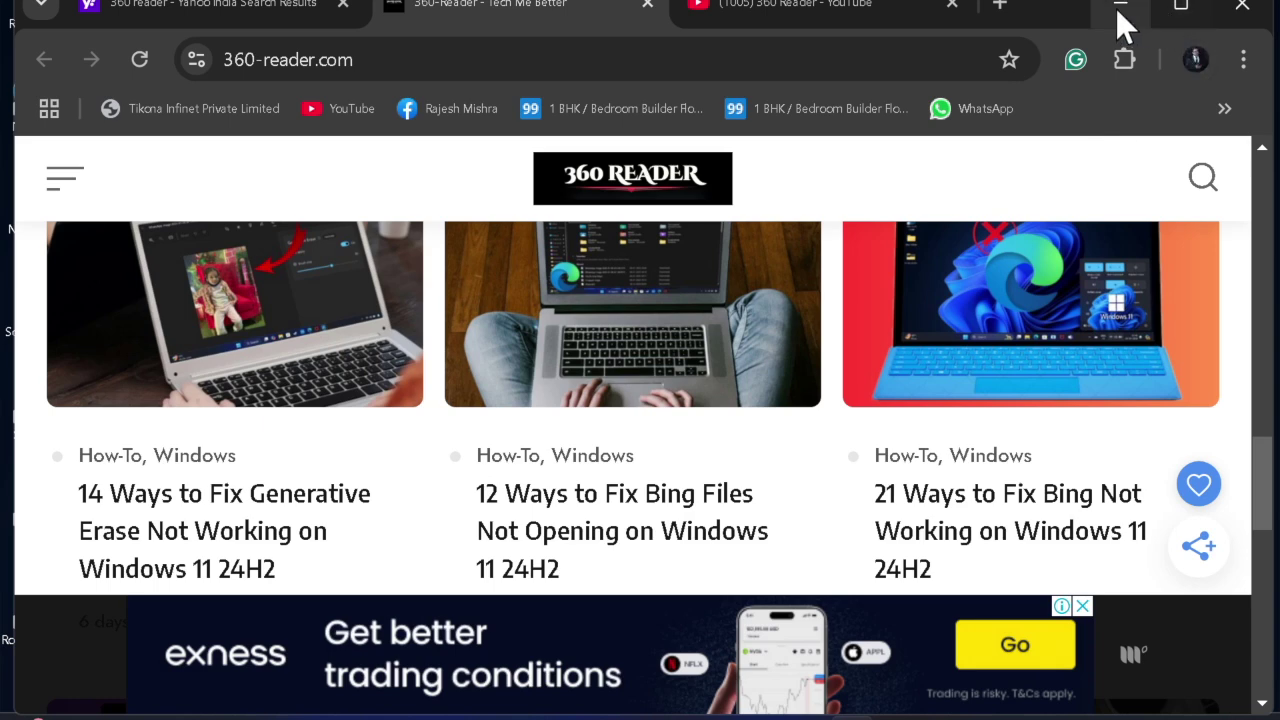
left_click(1000, 8)
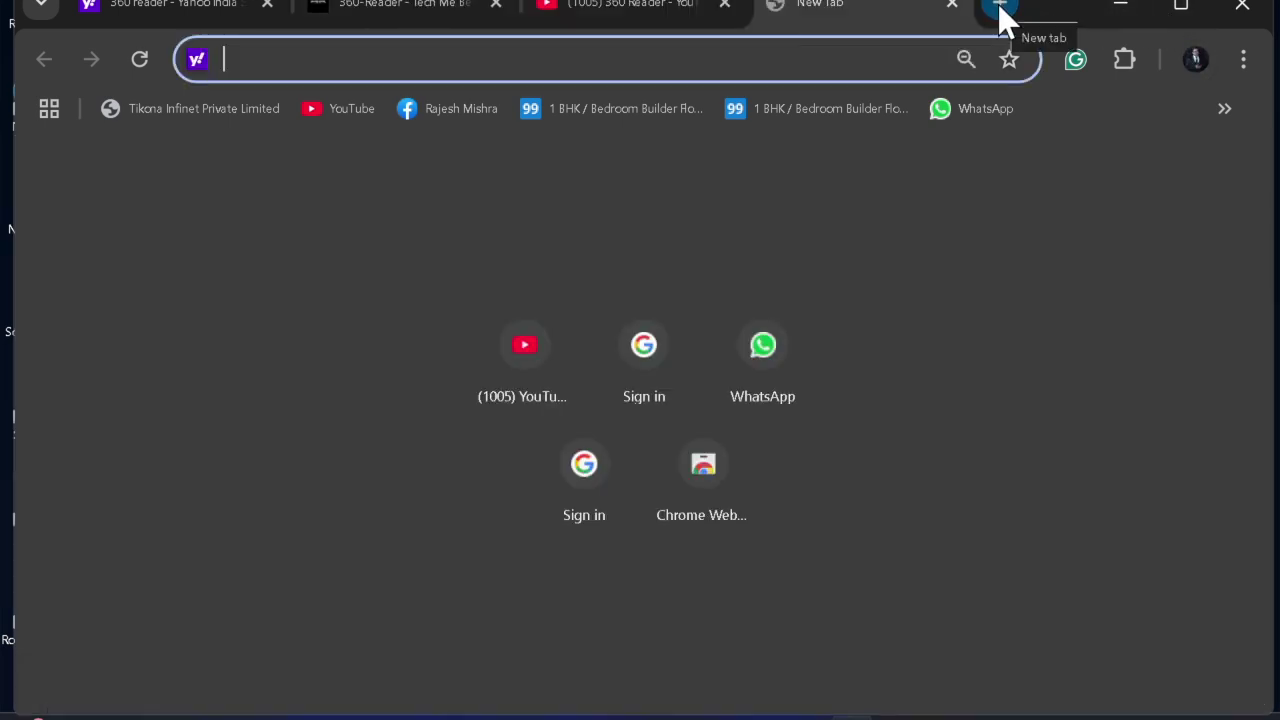
left_click(1222, 107)
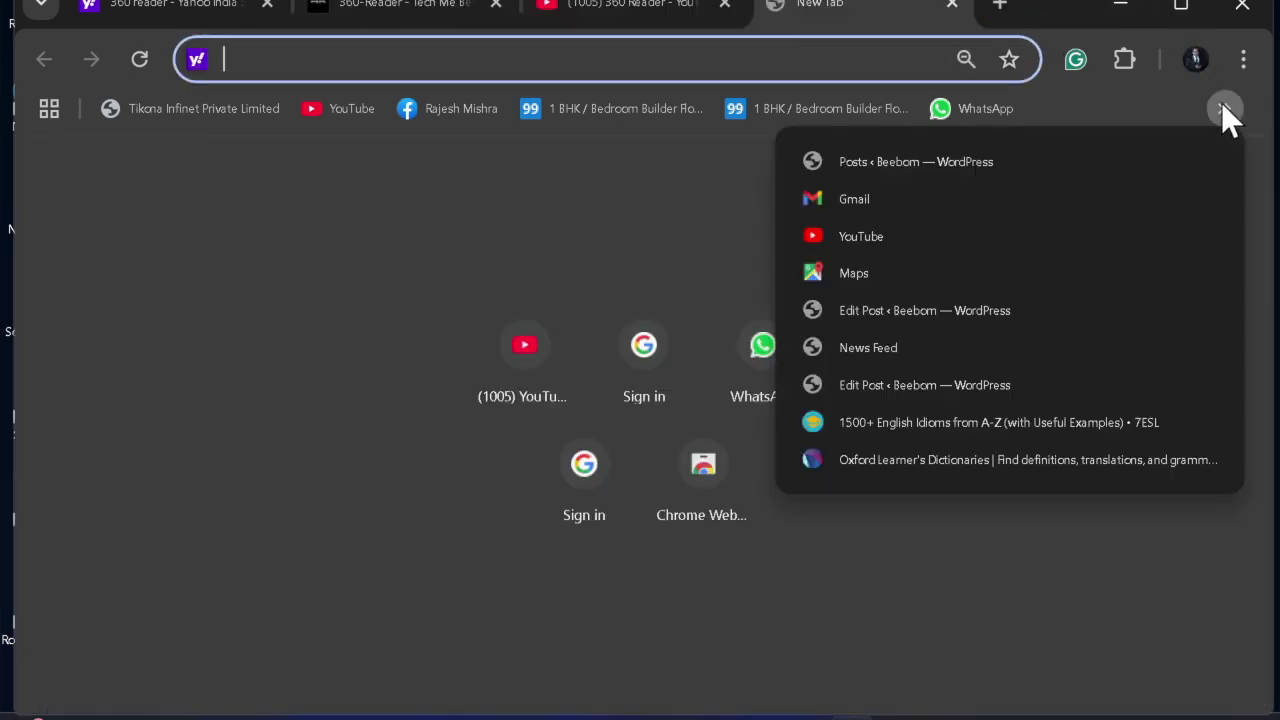
left_click(673, 234)
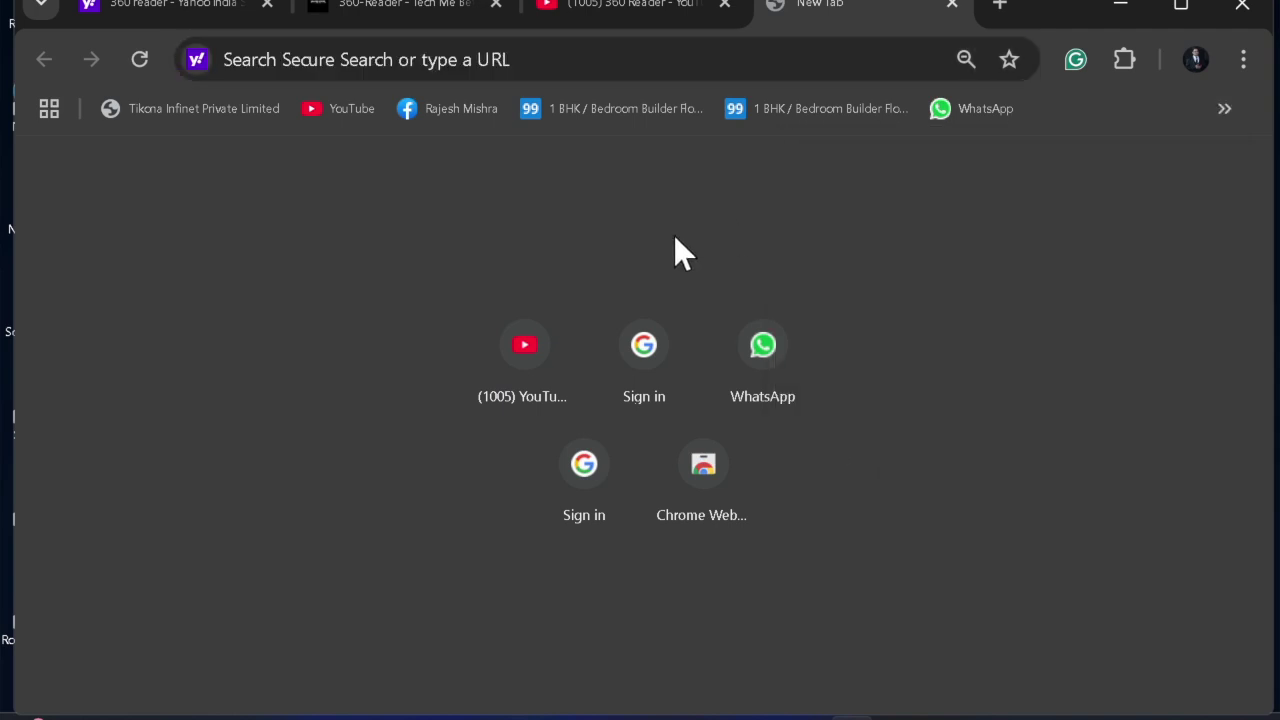
left_click(47, 105)
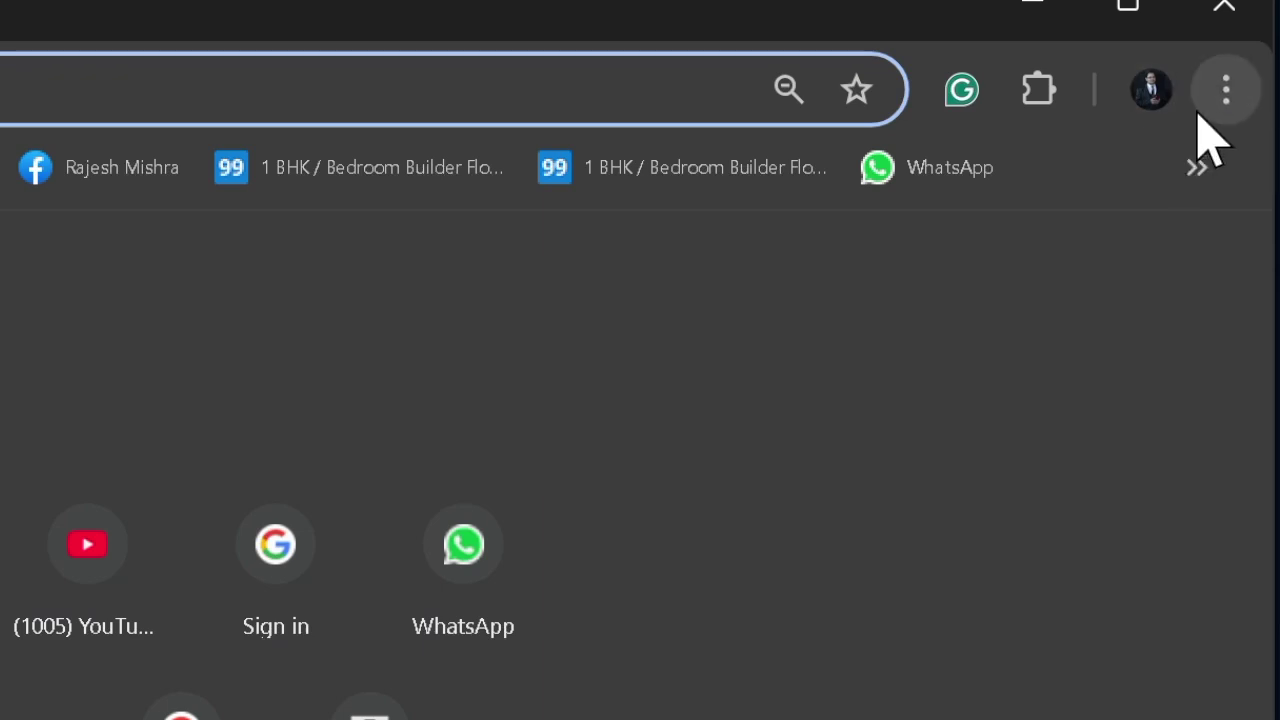
- Open Chrome's Settings page and expand its list of settings categories
left_click(1226, 90)
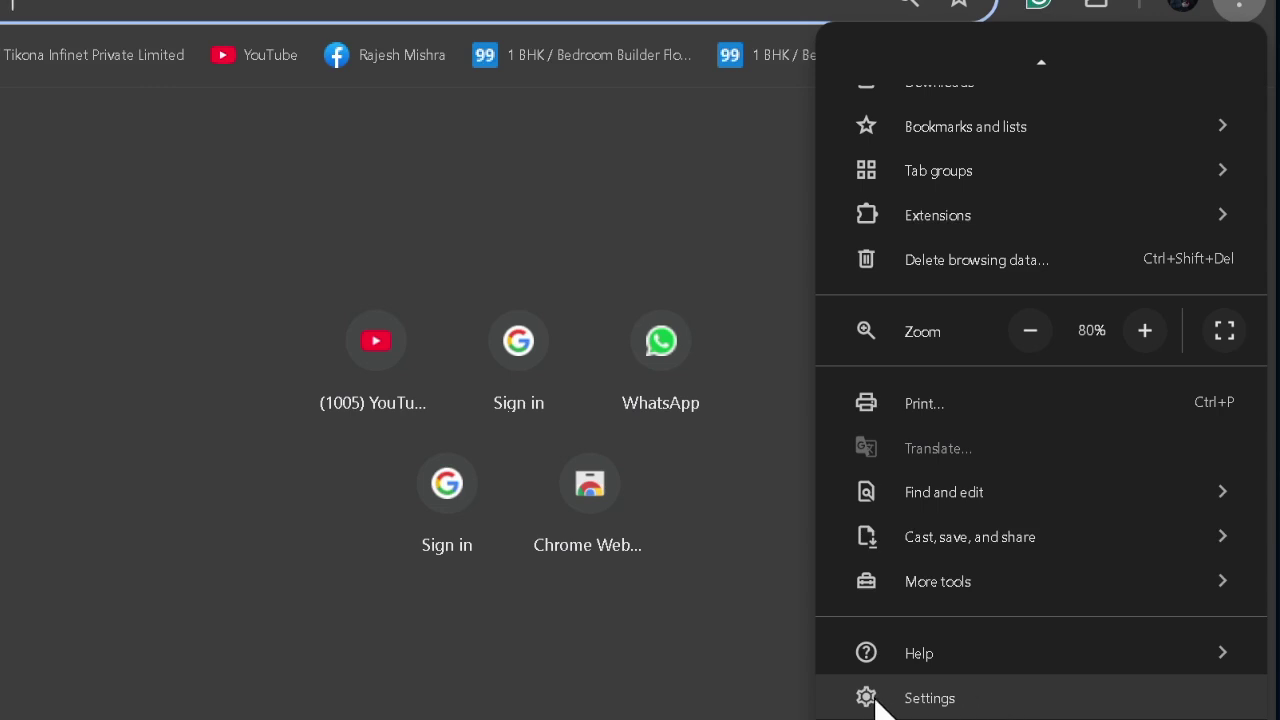
left_click(930, 698)
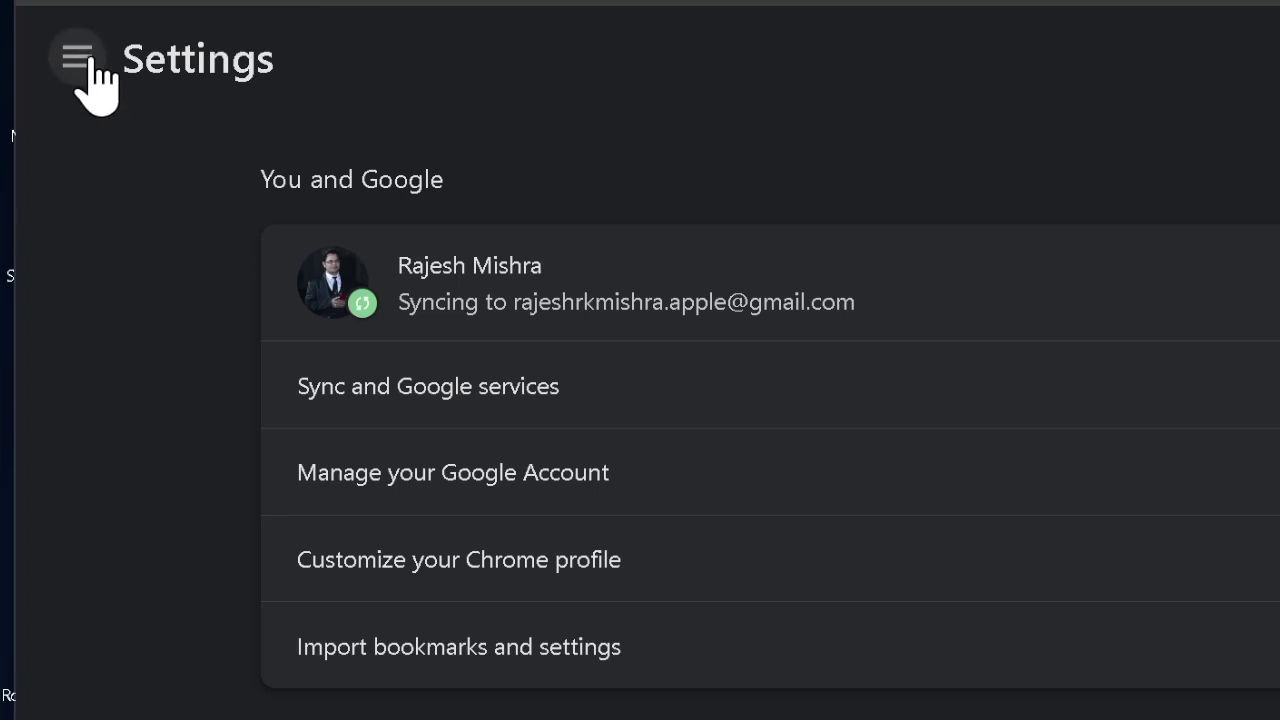
left_click(80, 62)
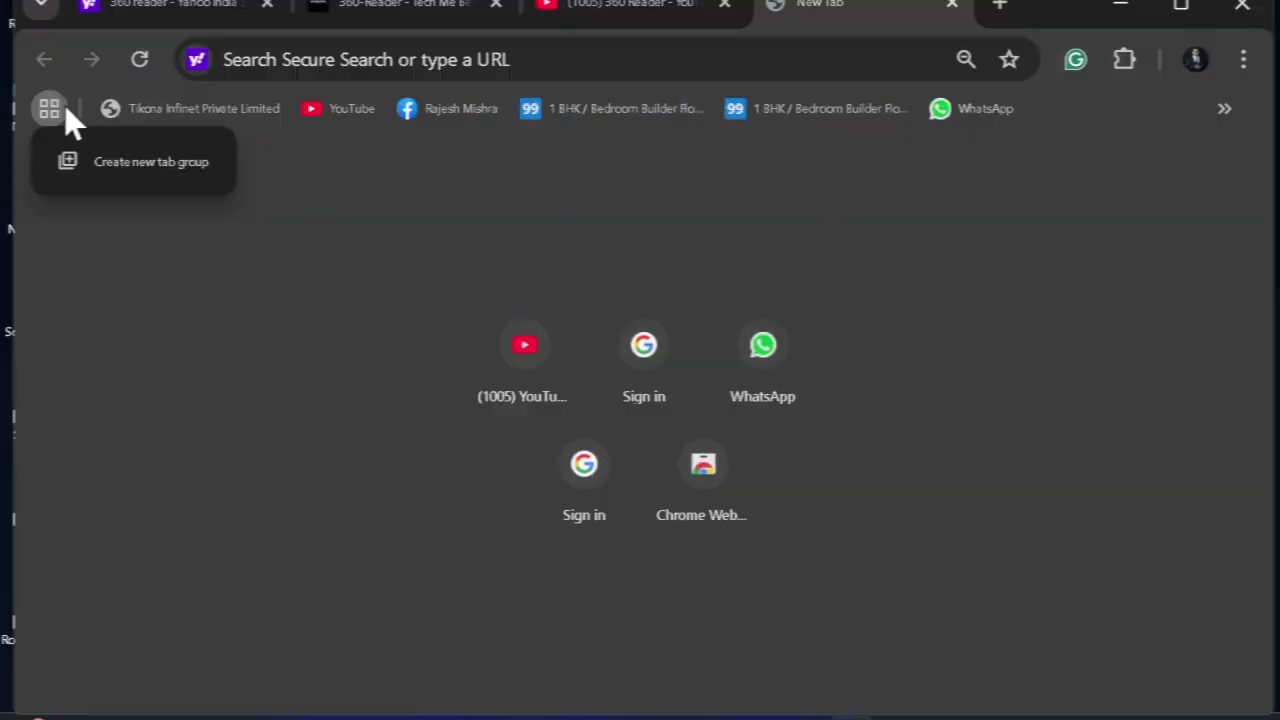
- Create a new unnamed tab group in Chrome and add another new tab to it
left_click(146, 163)
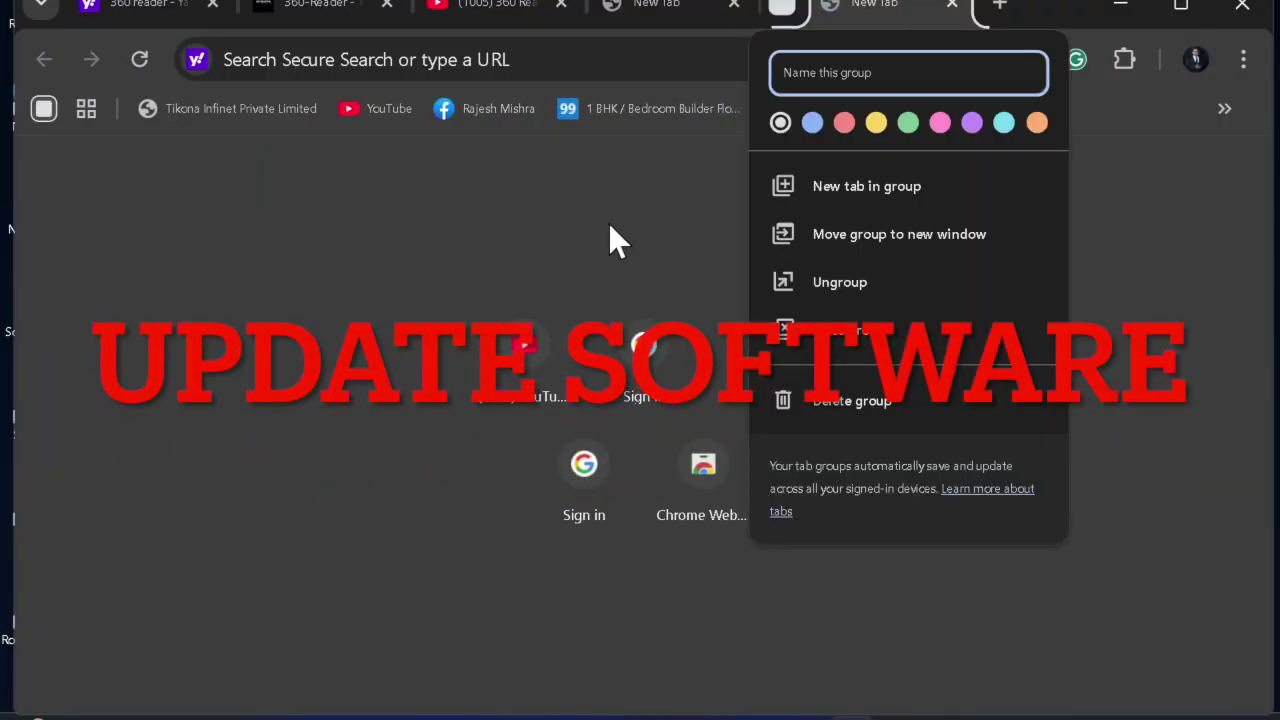
left_click(864, 188)
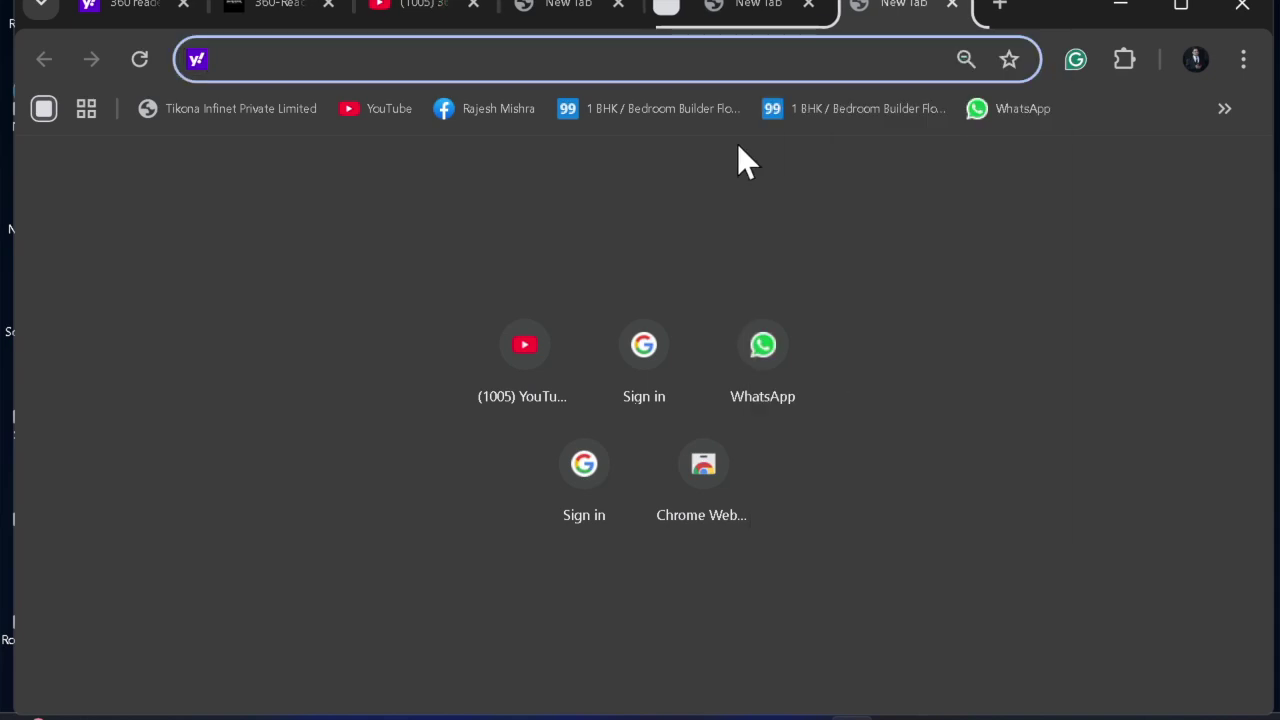
left_click(86, 108)
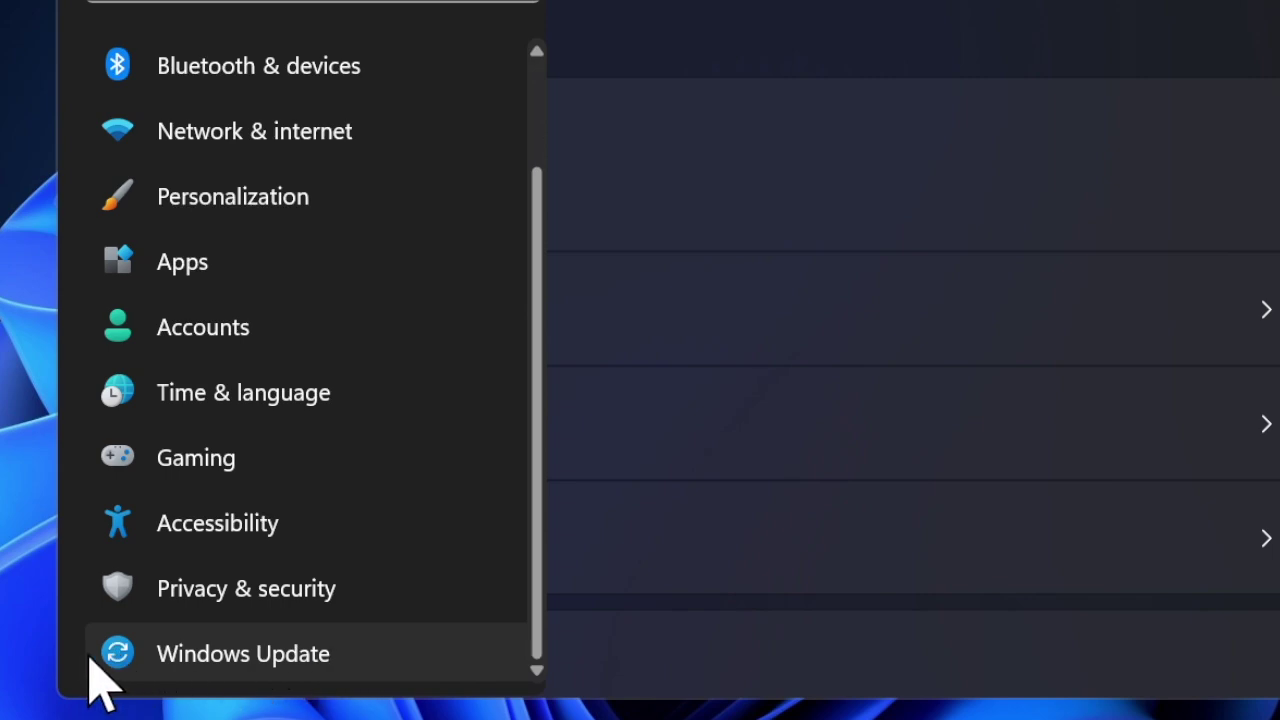
- Switch to Windows Settings and open the Windows Update page
left_click(236, 660)
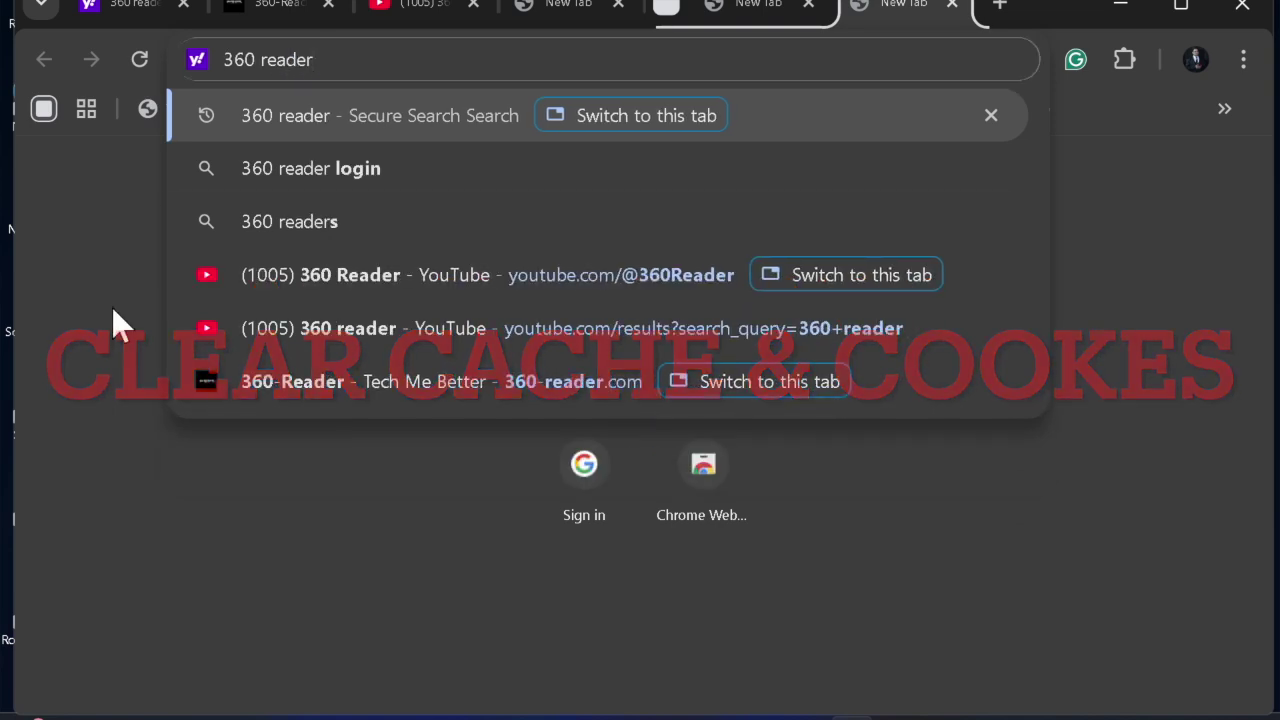
- Dismiss the address suggestions in Chrome and create another tab group named "360 Reader"
left_click(111, 306)
left_click(86, 109)
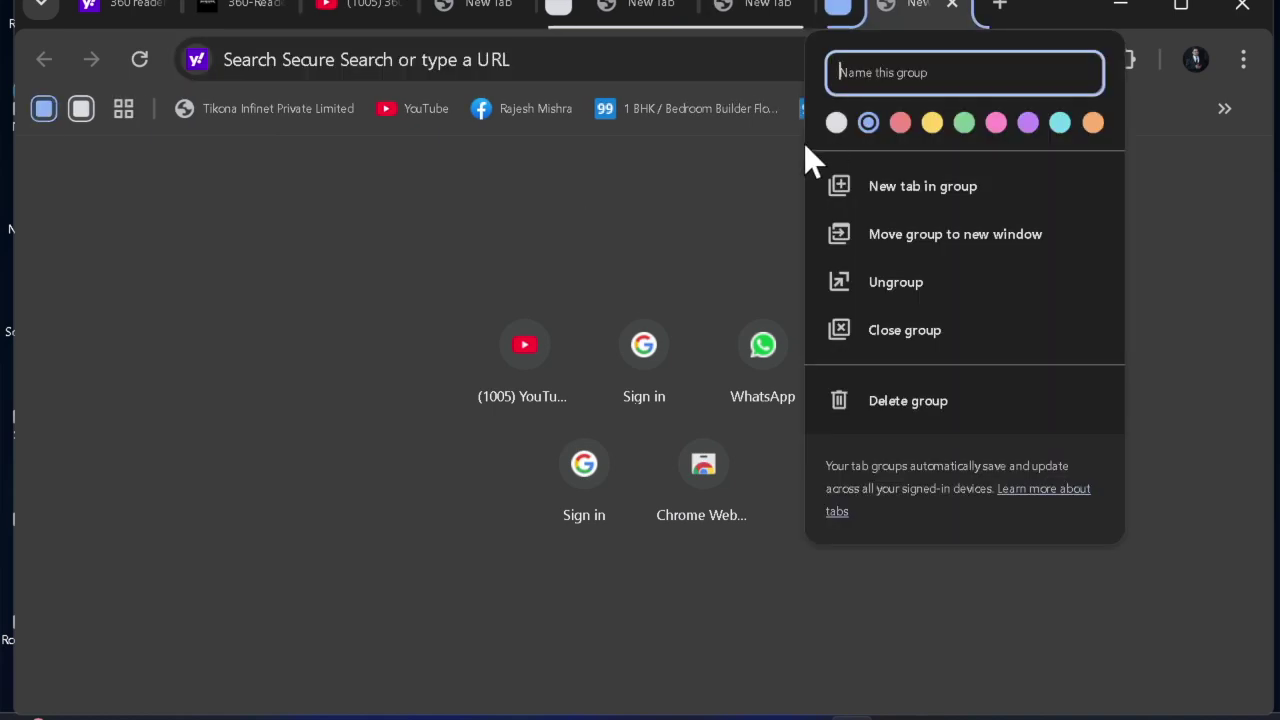
type("360 rea")
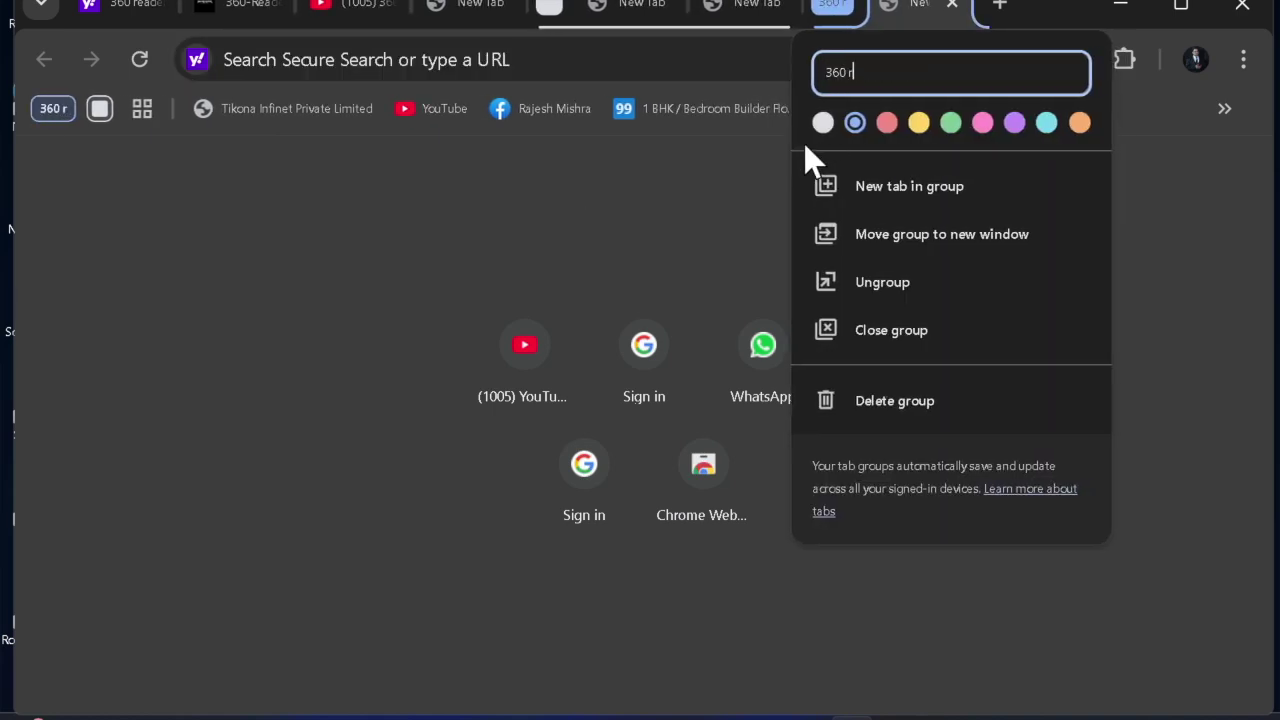
key("BackSpace")
key("BackSpace")
key("BackSpace")
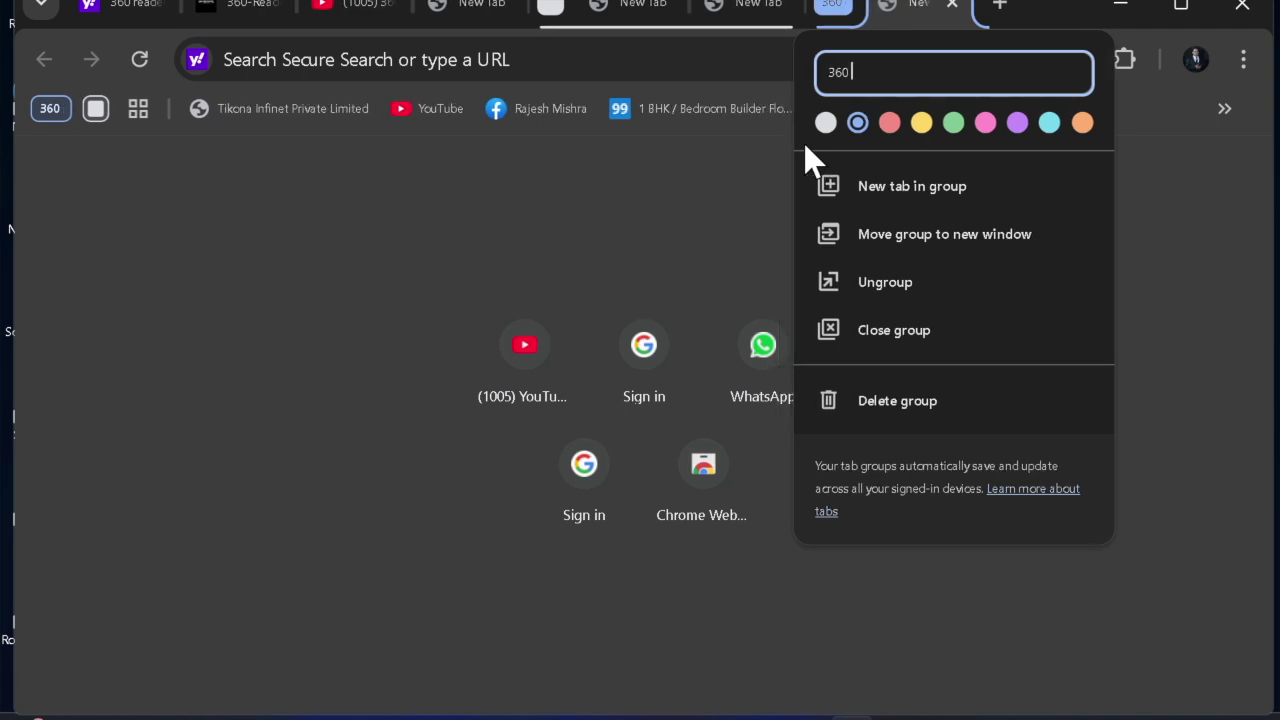
type("Reader")
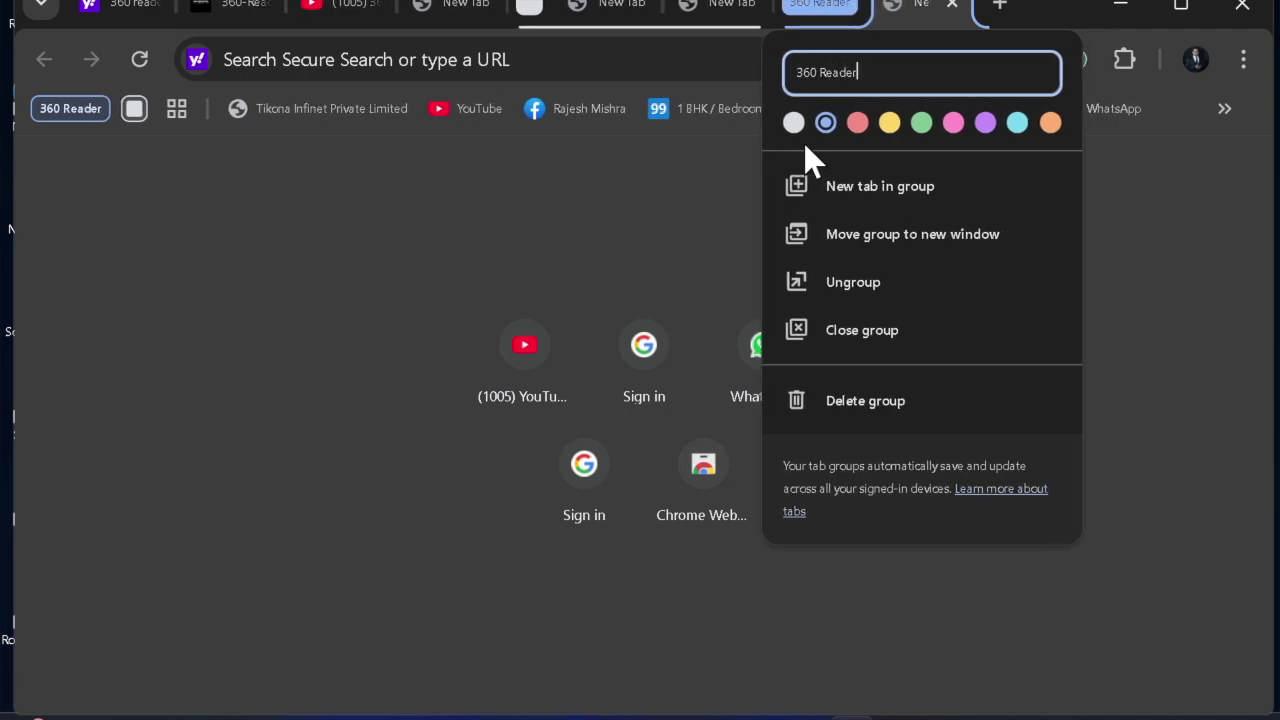
- Set the 360 Reader tab group's colour to red and move the group to a new window
left_click(857, 123)
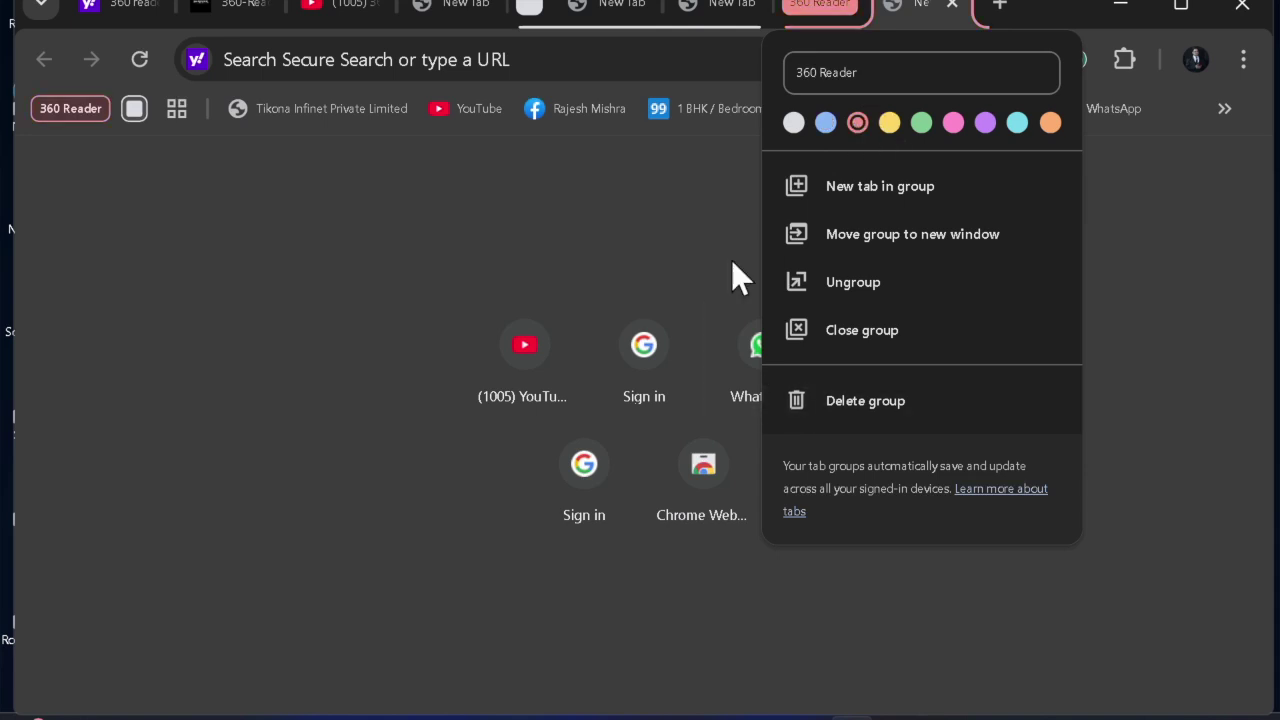
left_click(880, 234)
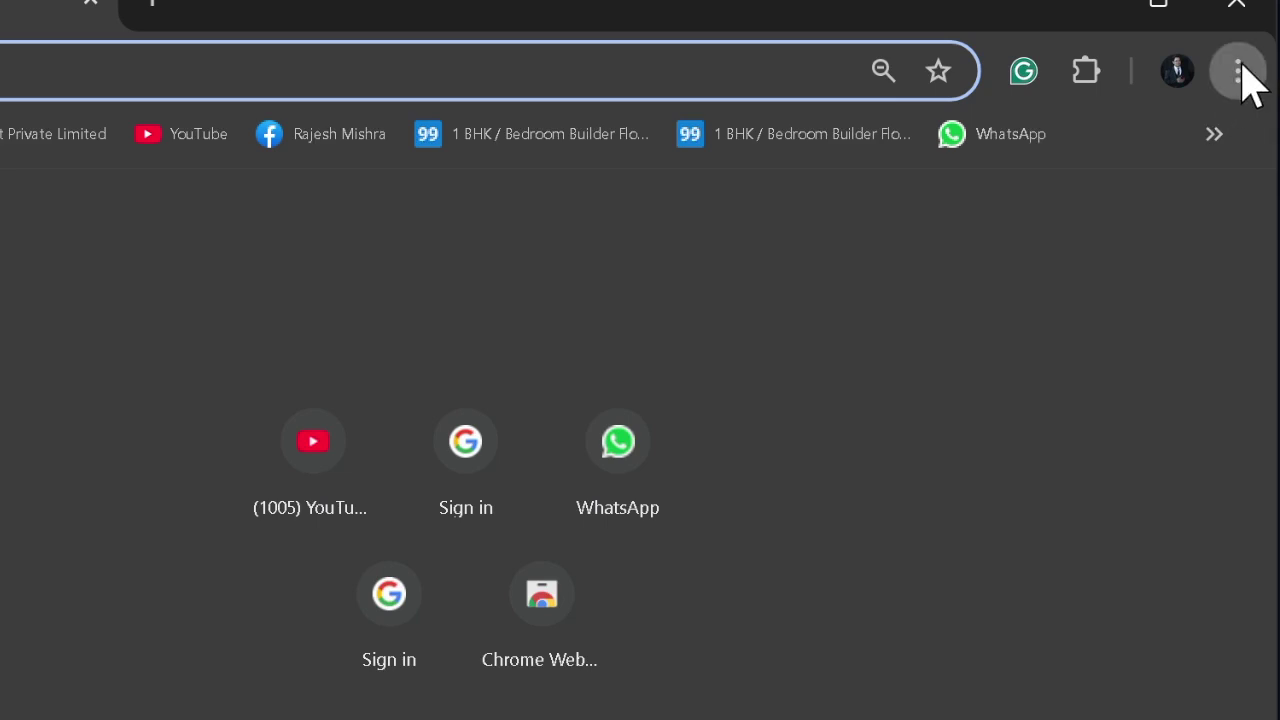
- Open the Privacy and security section of Chrome's settings
left_click(1240, 72)
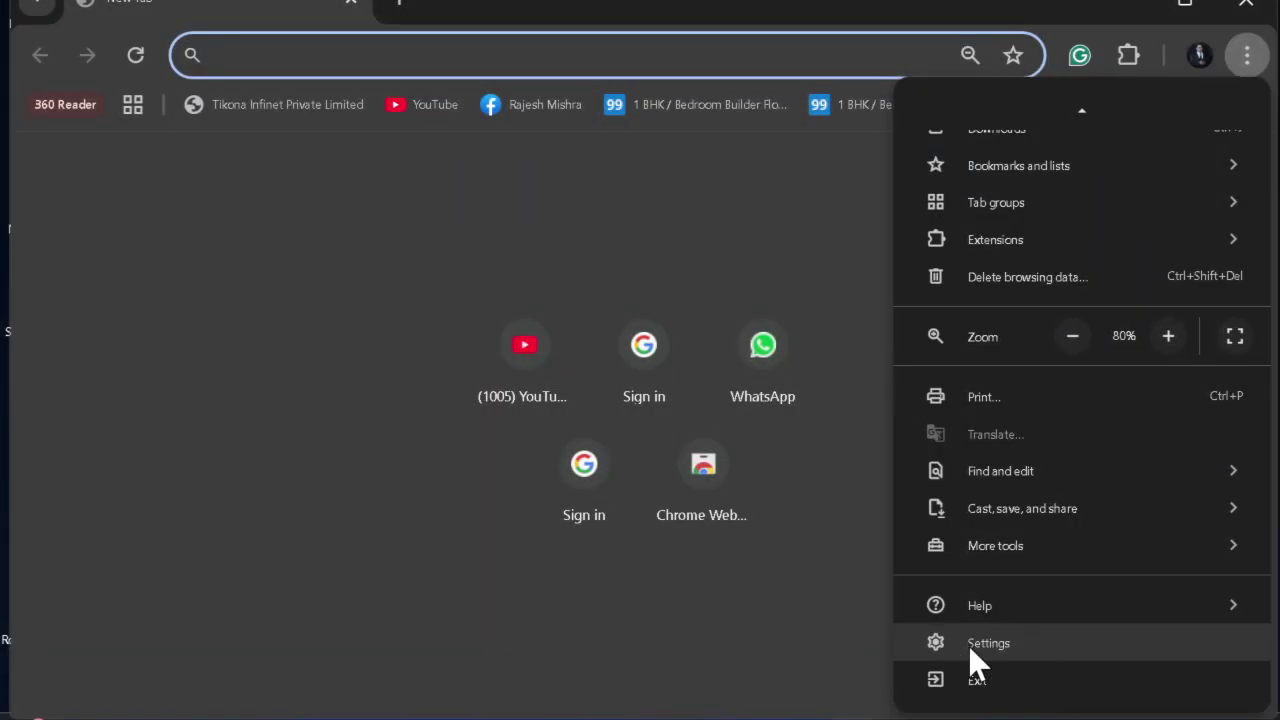
left_click(990, 642)
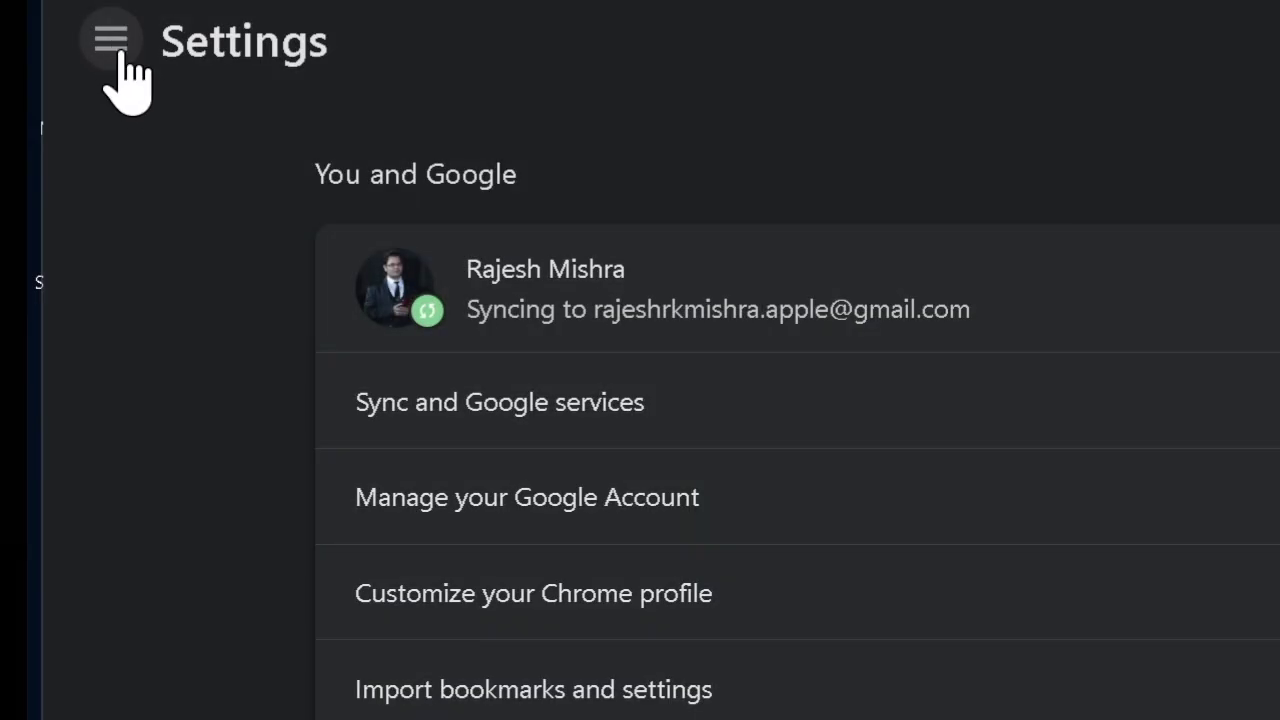
left_click(112, 45)
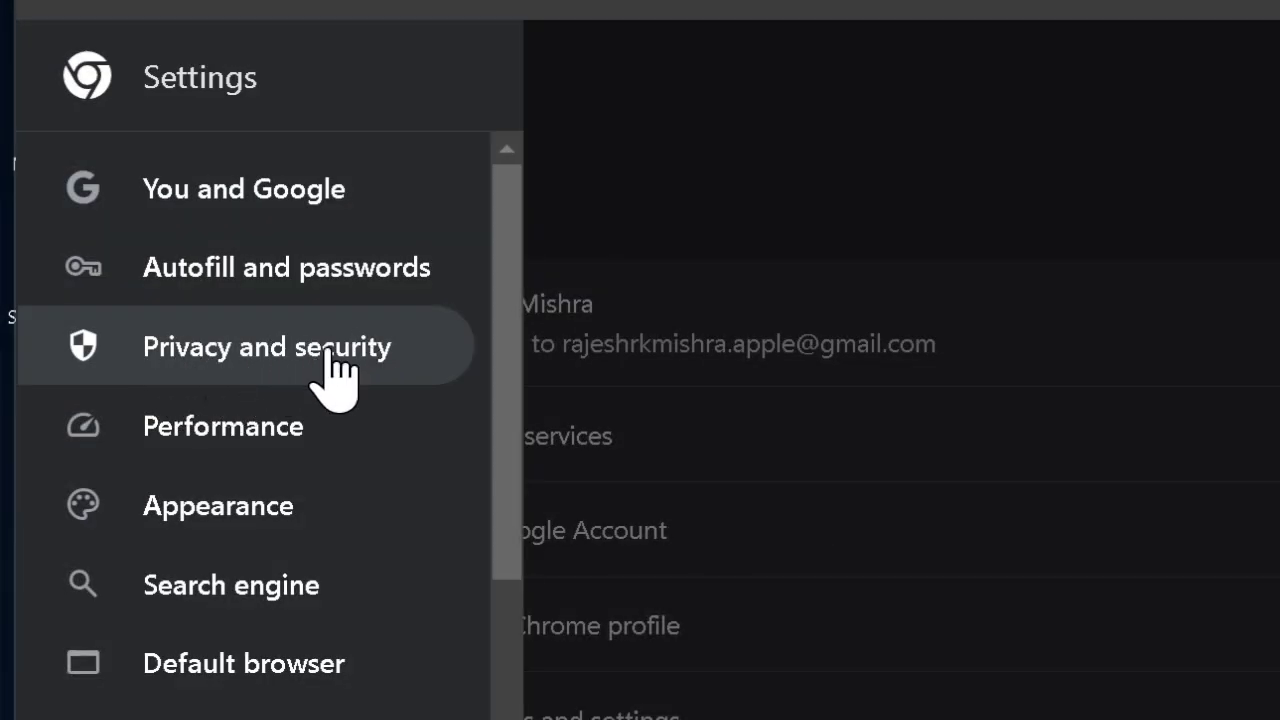
left_click(280, 355)
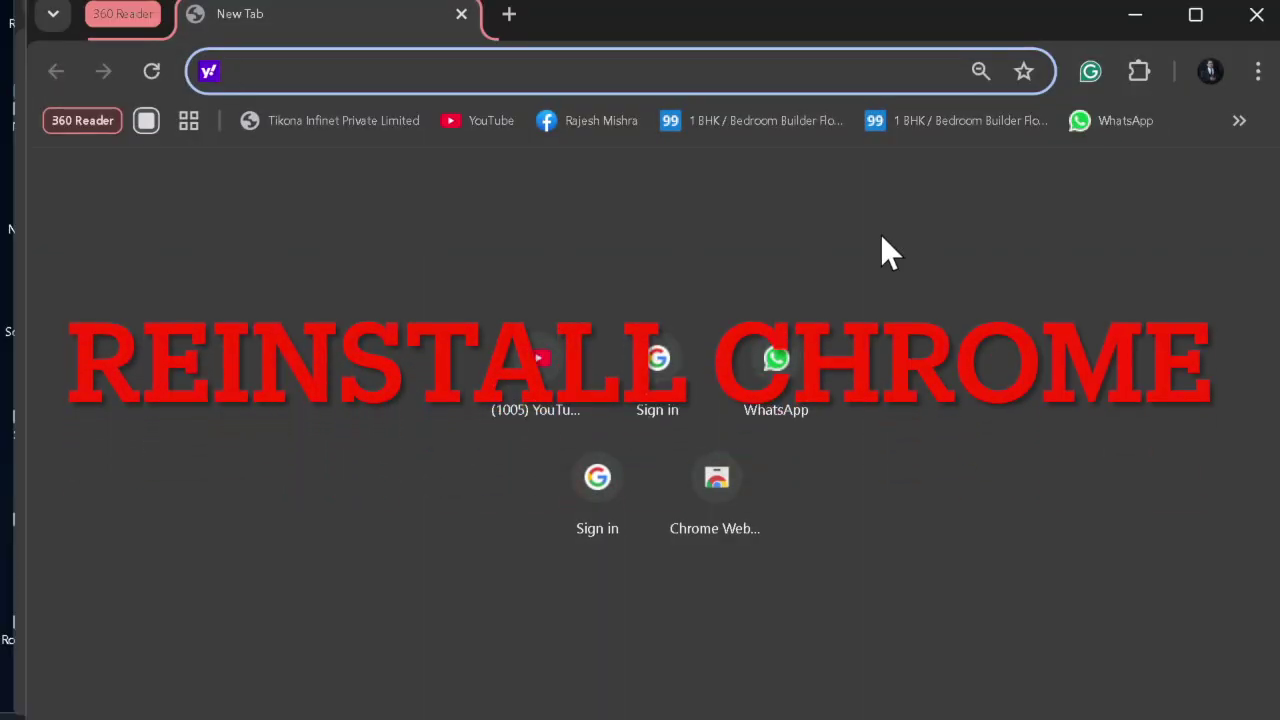
left_click(541, 367)
left_click(541, 367)
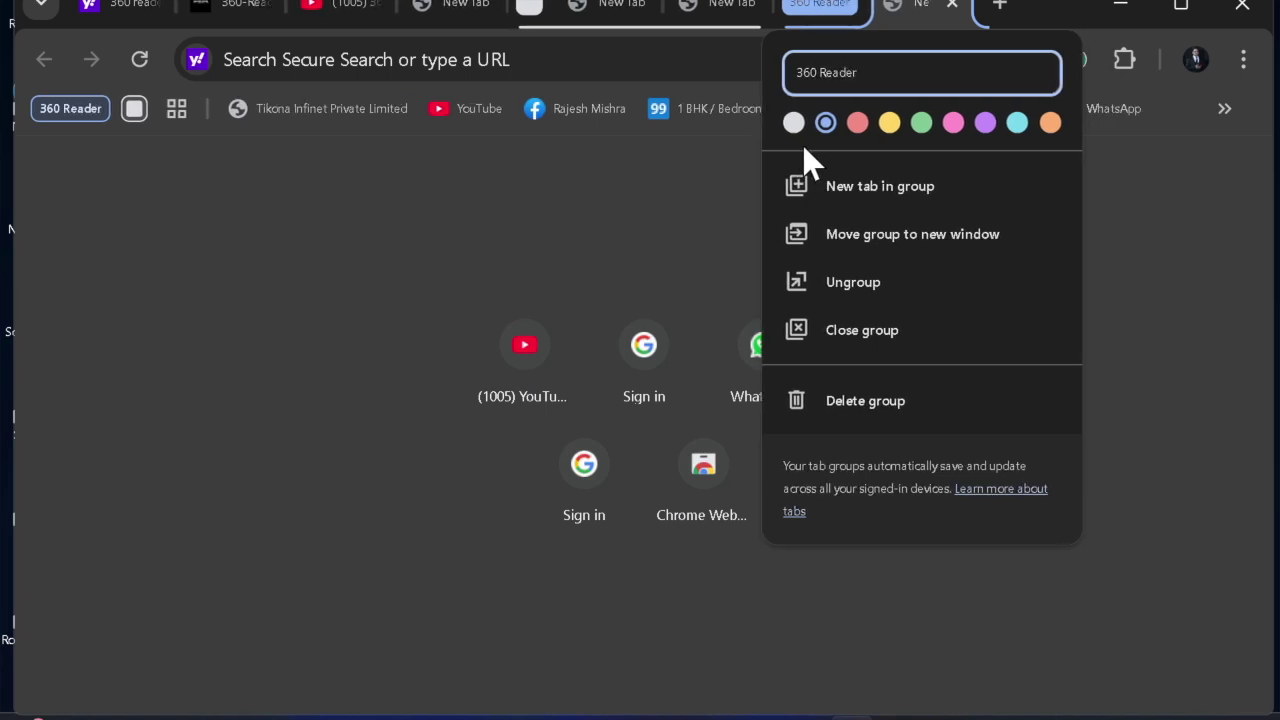
- Change the colour of the 360 Reader tab group from its editing options to red
left_click(802, 144)
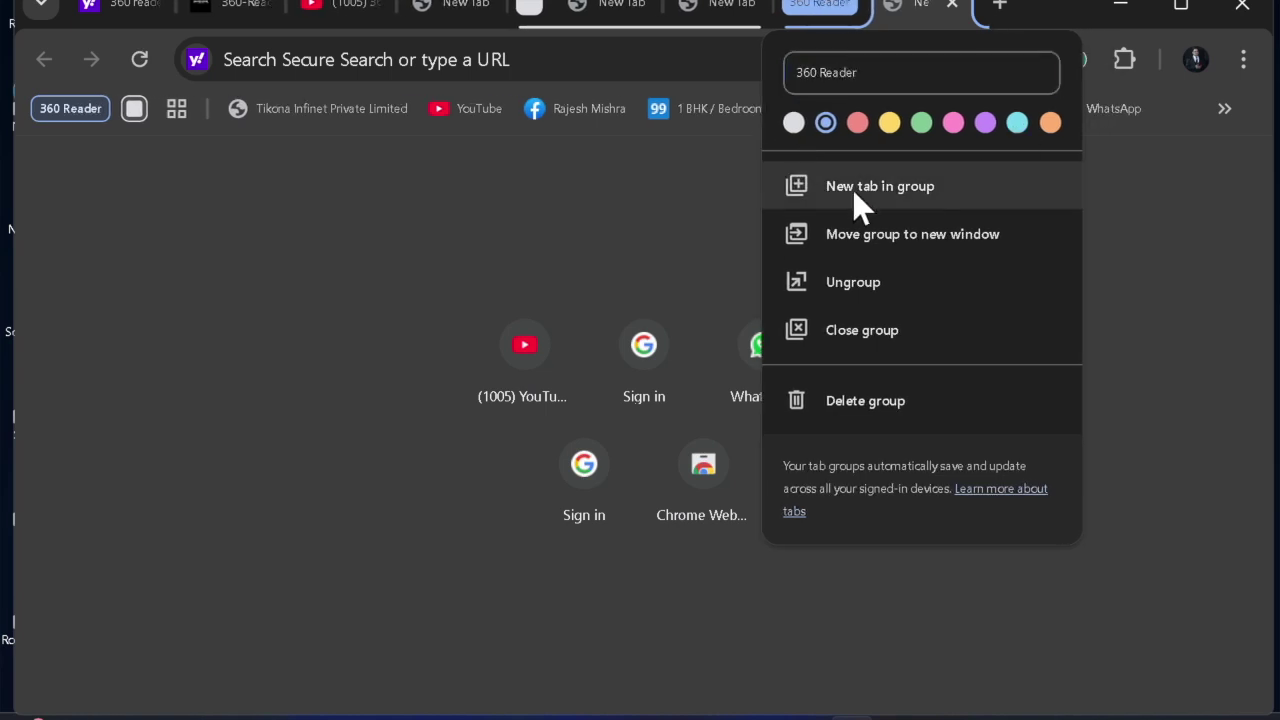
left_click(857, 123)
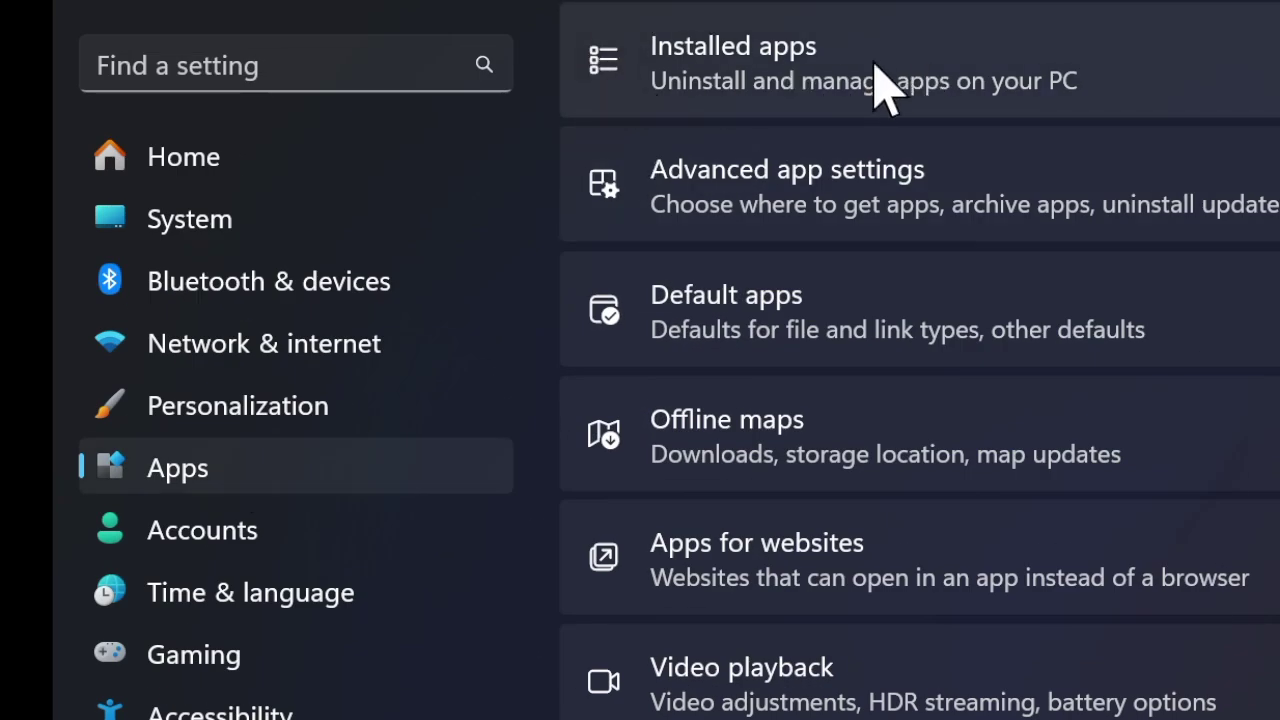
- Open the installed apps list in Windows Settings and show the available options for Google Chrome
left_click(728, 72)
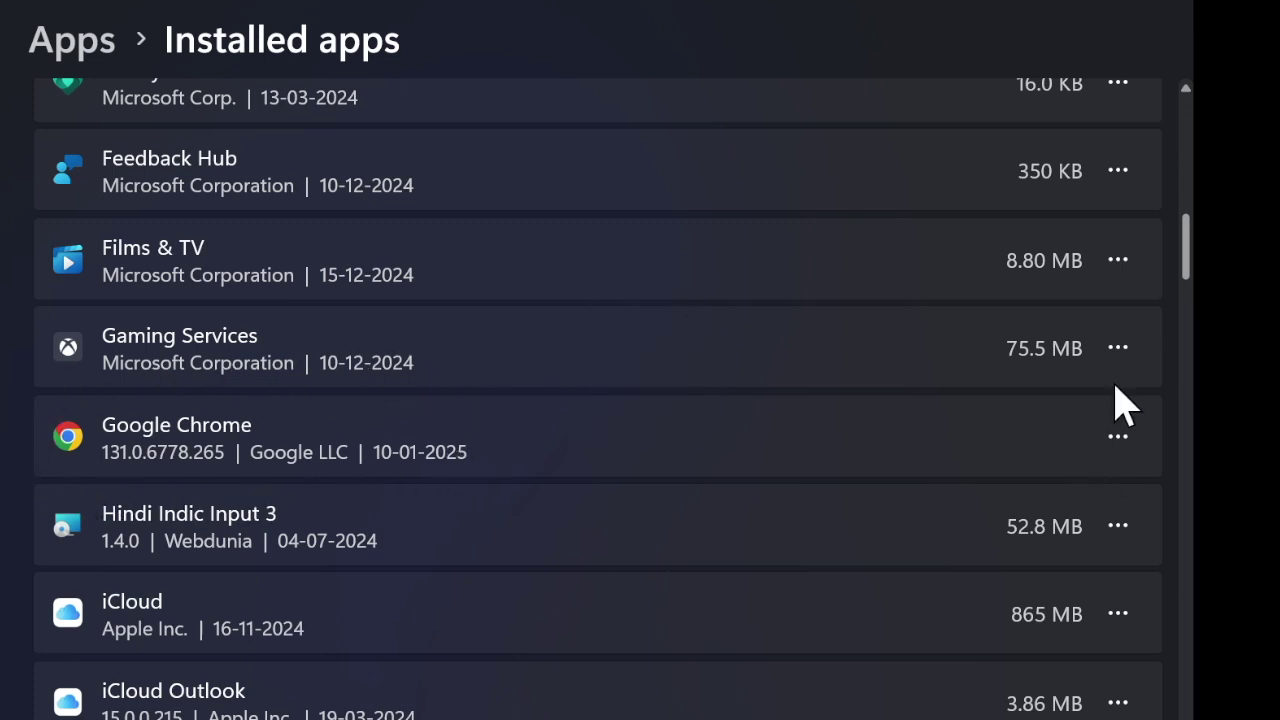
left_click(1118, 440)
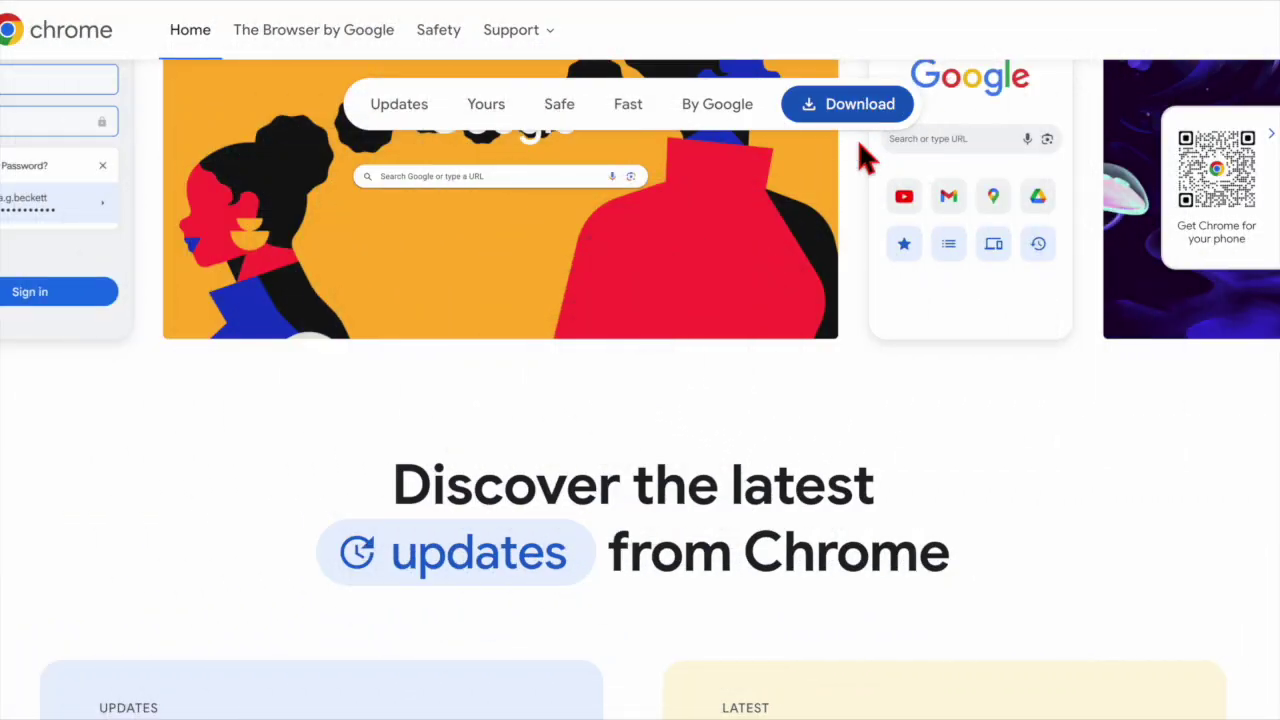
- Look through the Chrome website's home page, including the section on the latest updates
scroll(688, 397, "down", 1)
scroll(681, 383, "down", 5)
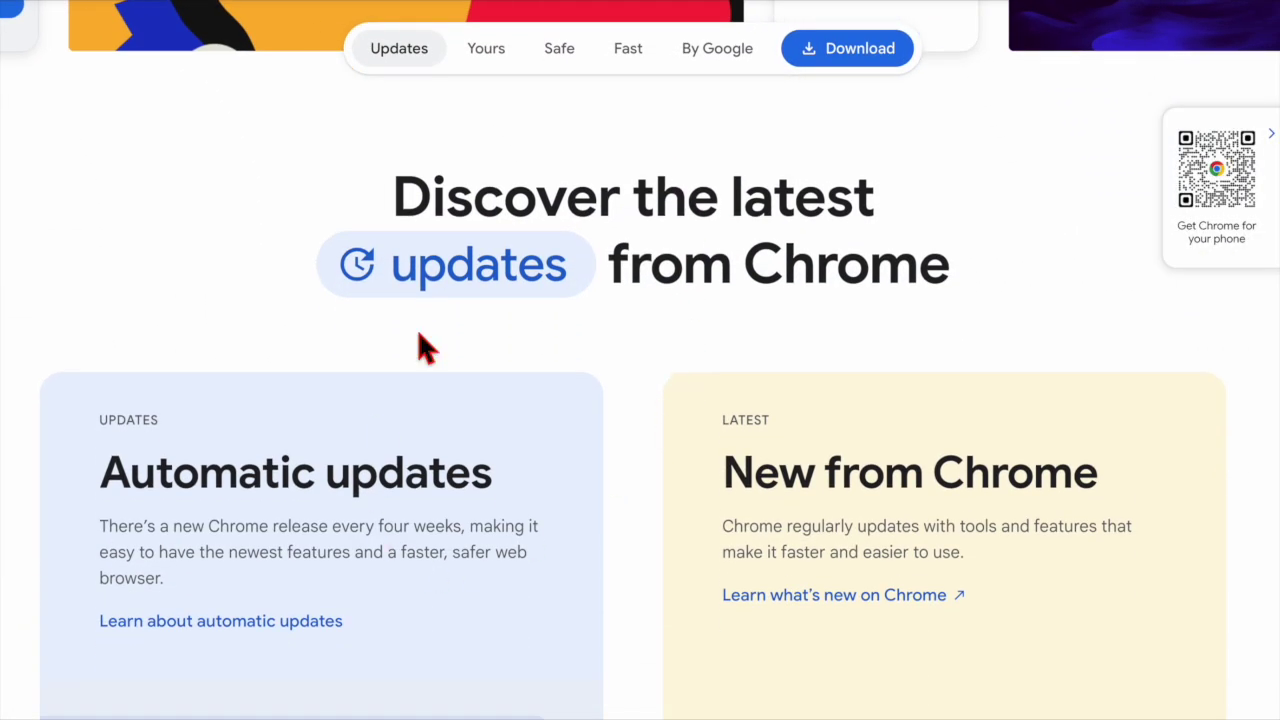
scroll(688, 425, "down", 5)
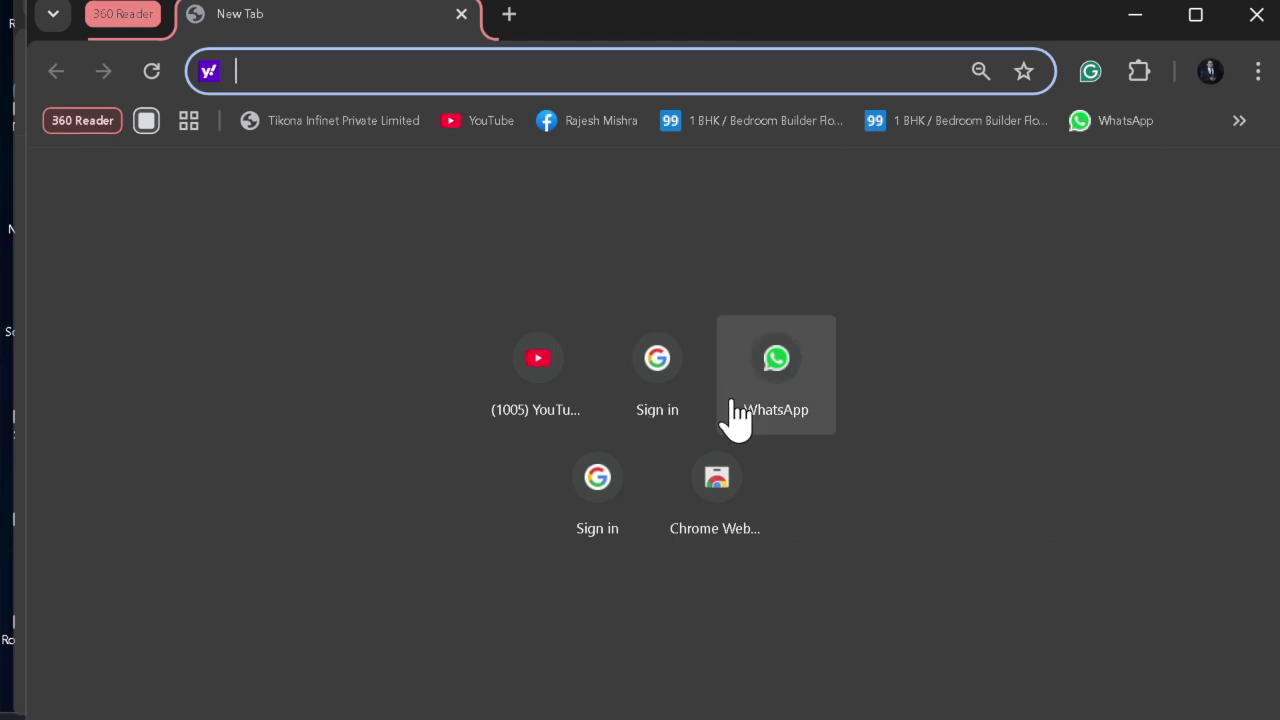
- Open YouTube from the new tab page's shortcuts and close that browser window
left_click(538, 362)
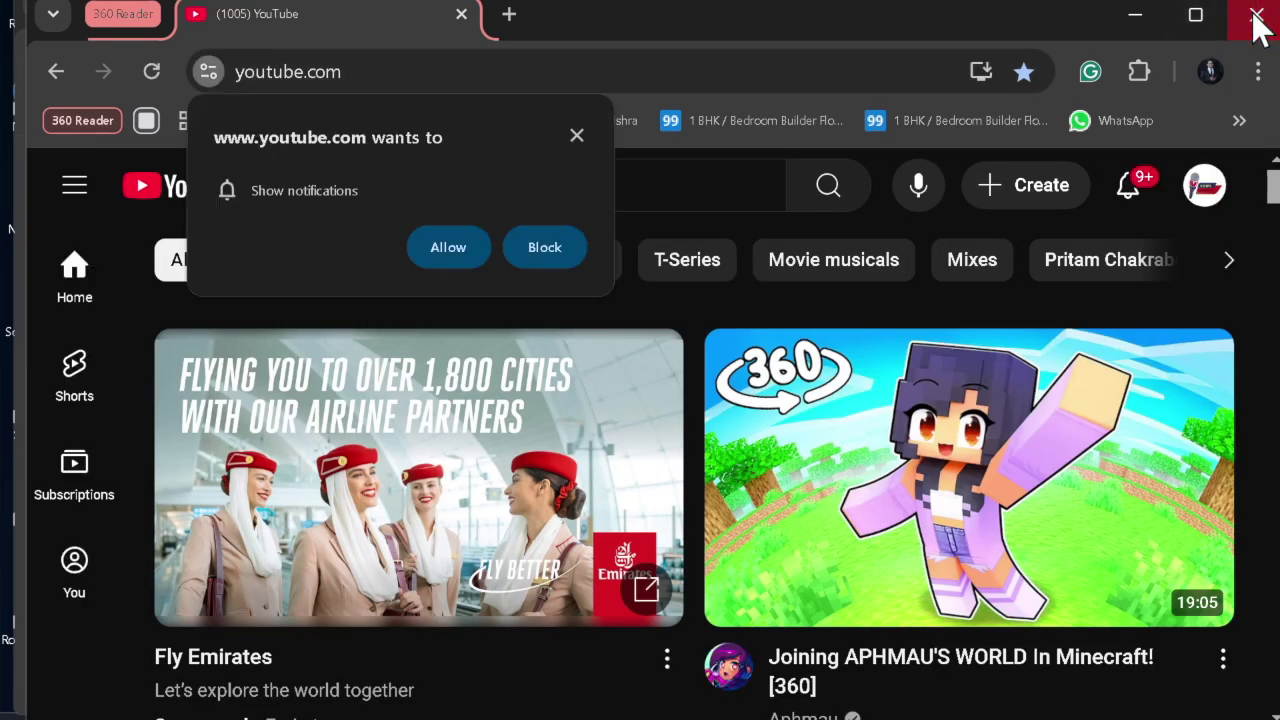
left_click(1258, 22)
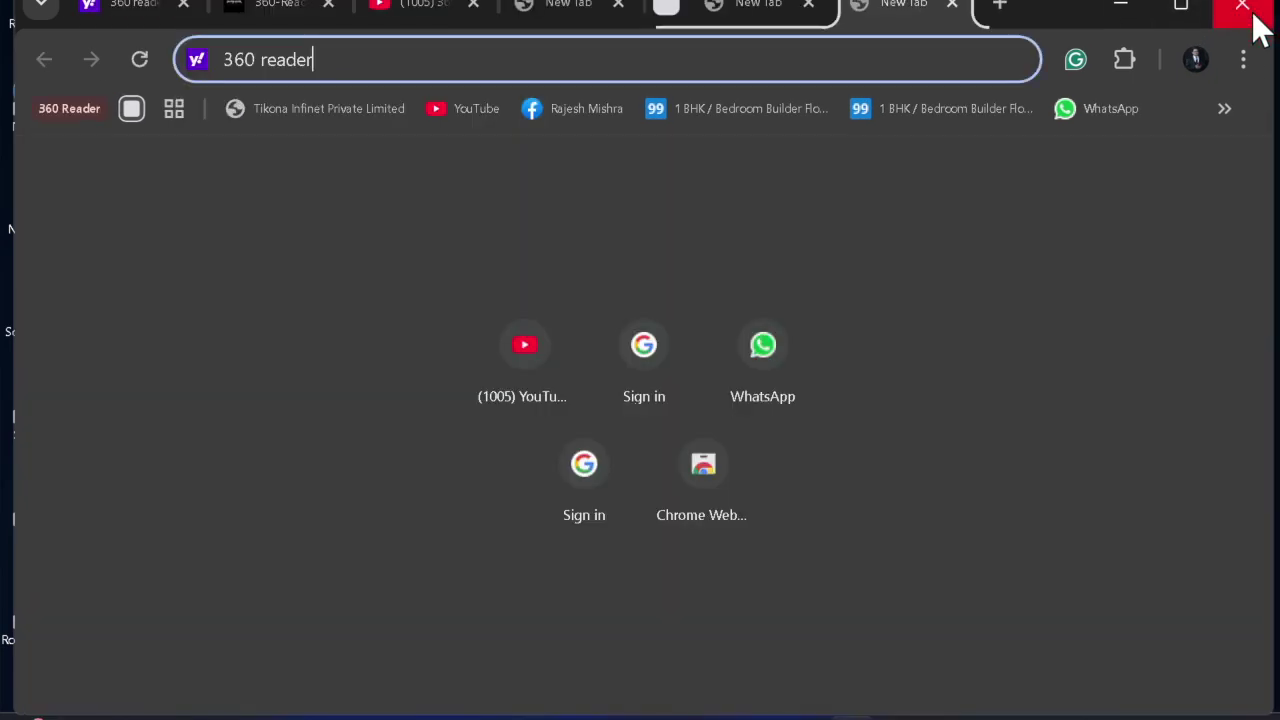
- Switch to the open 360-reader.com tab and look through the articles listed on its page
left_click(272, 10)
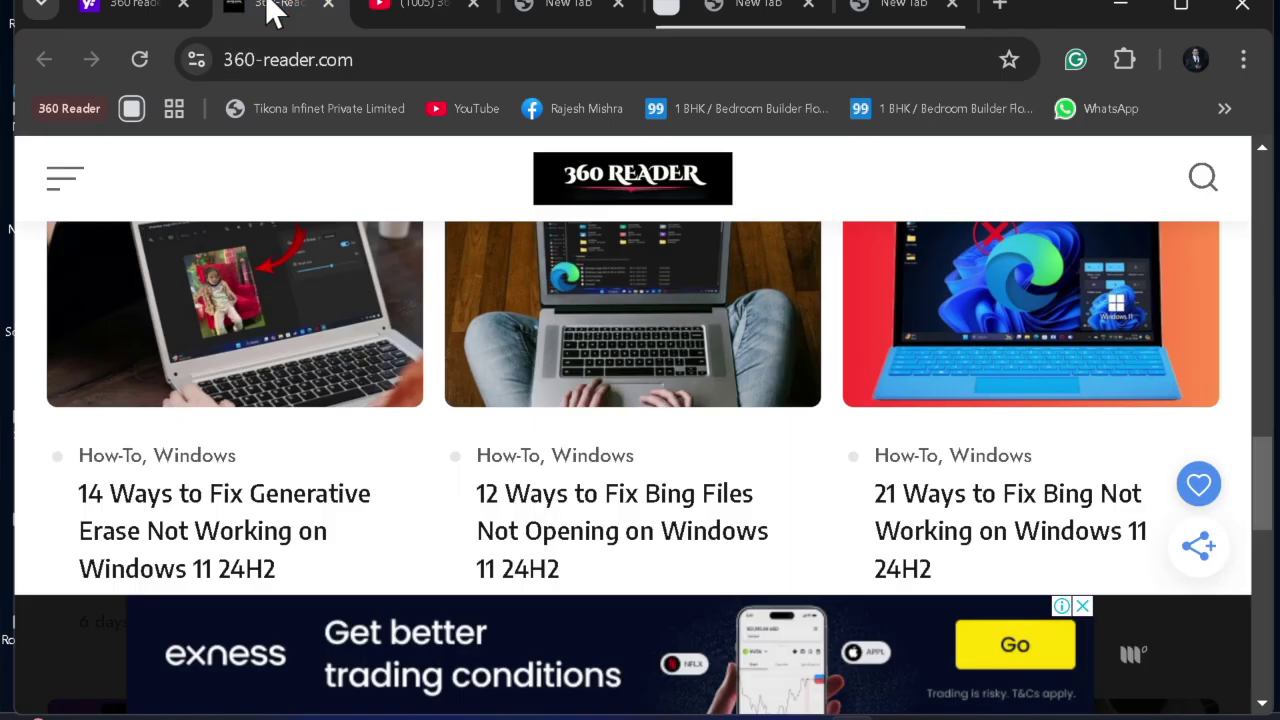
scroll(420, 466, "down", 2)
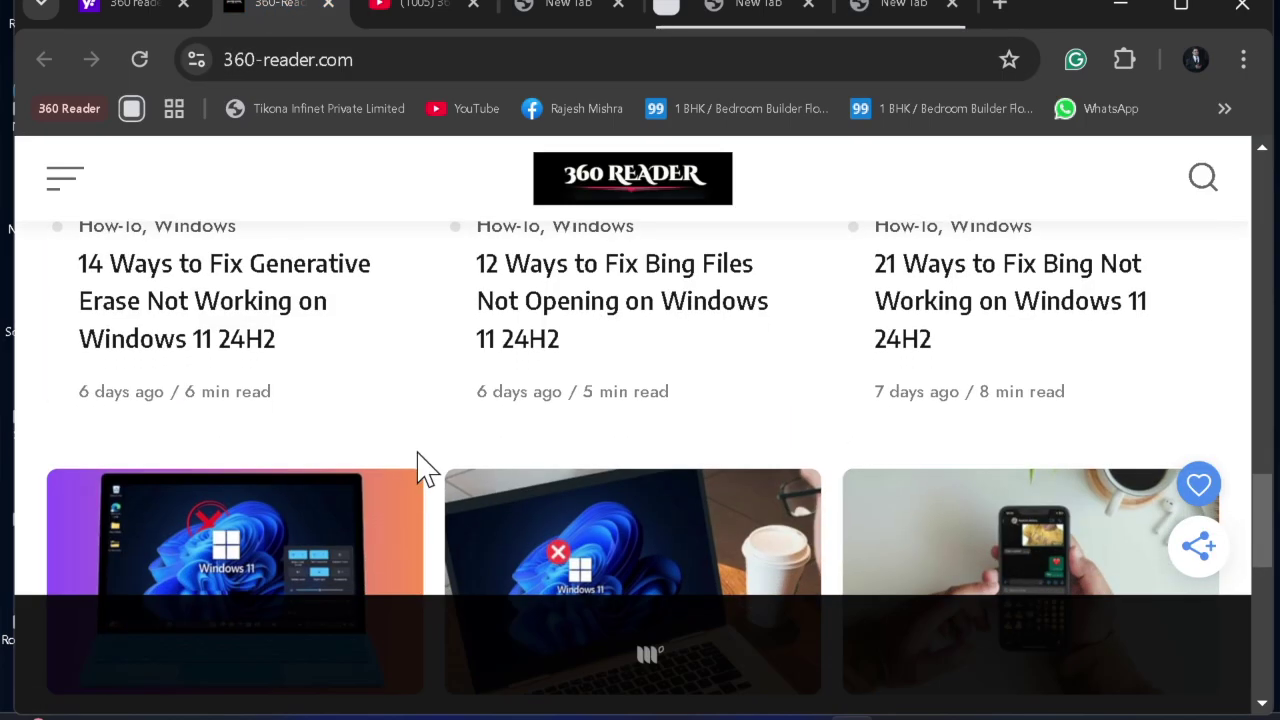
scroll(420, 466, "down", 5)
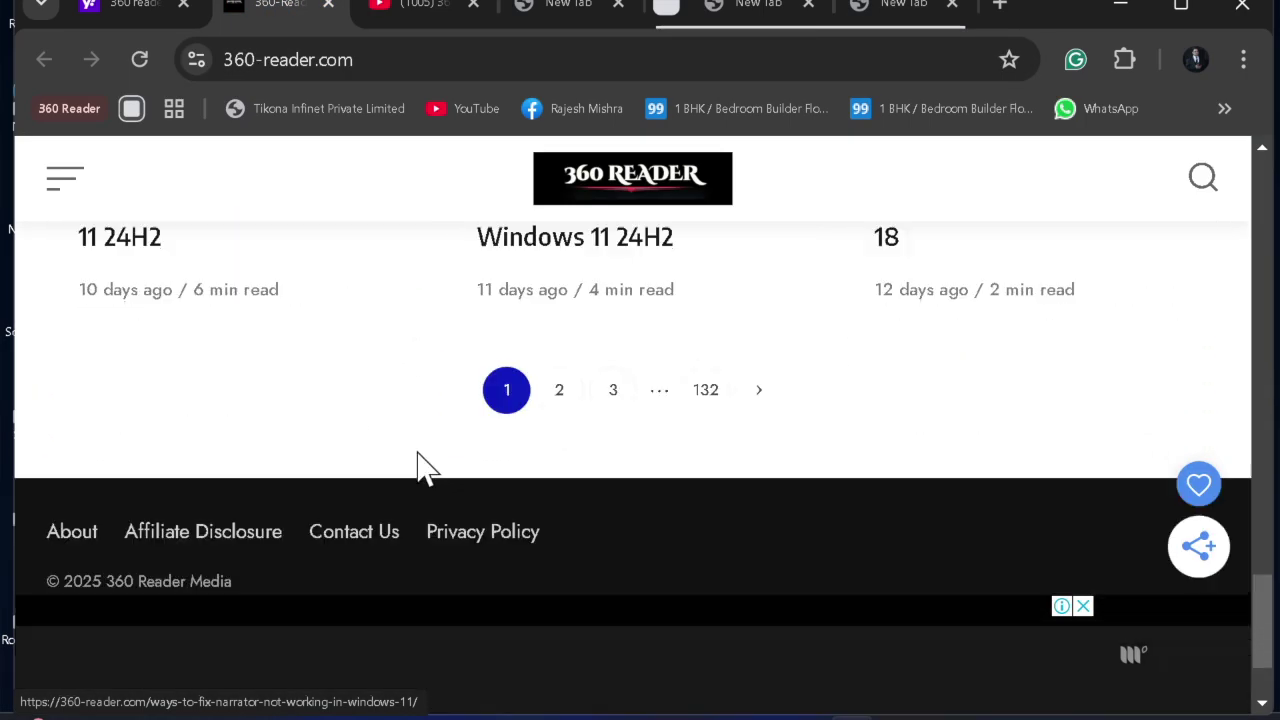
scroll(420, 466, "down", 2)
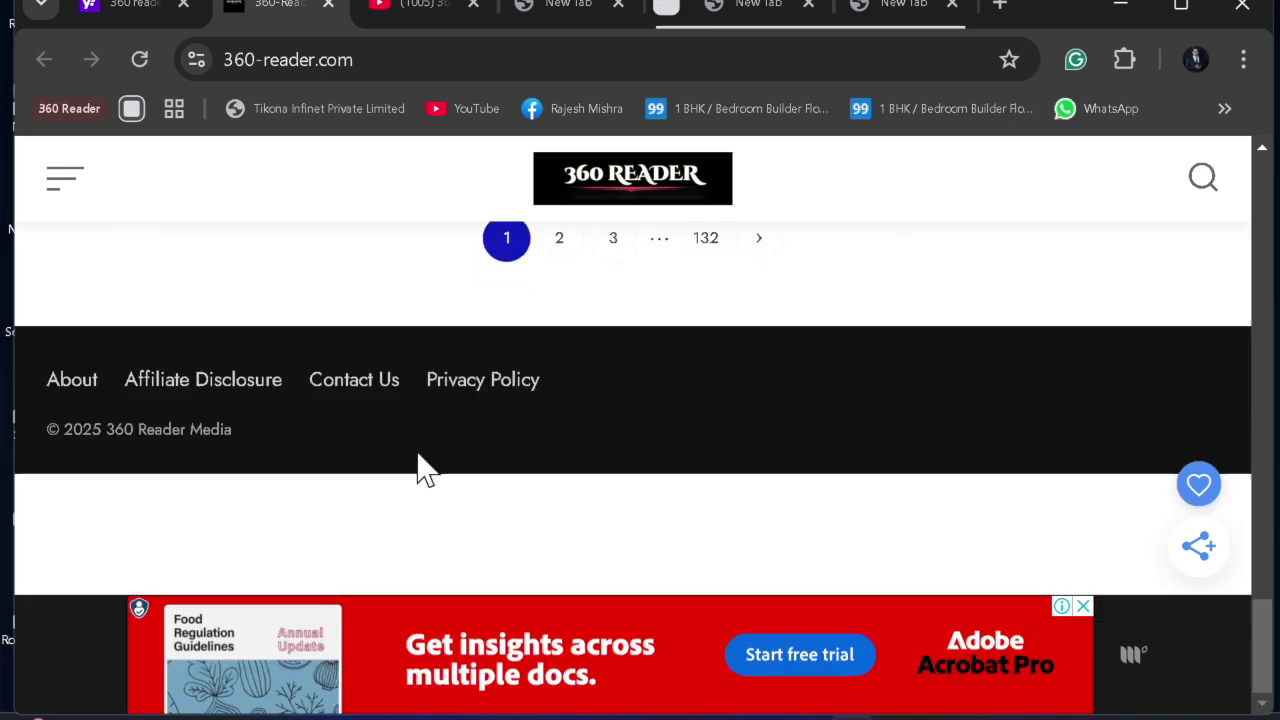
scroll(420, 466, "up", 5)
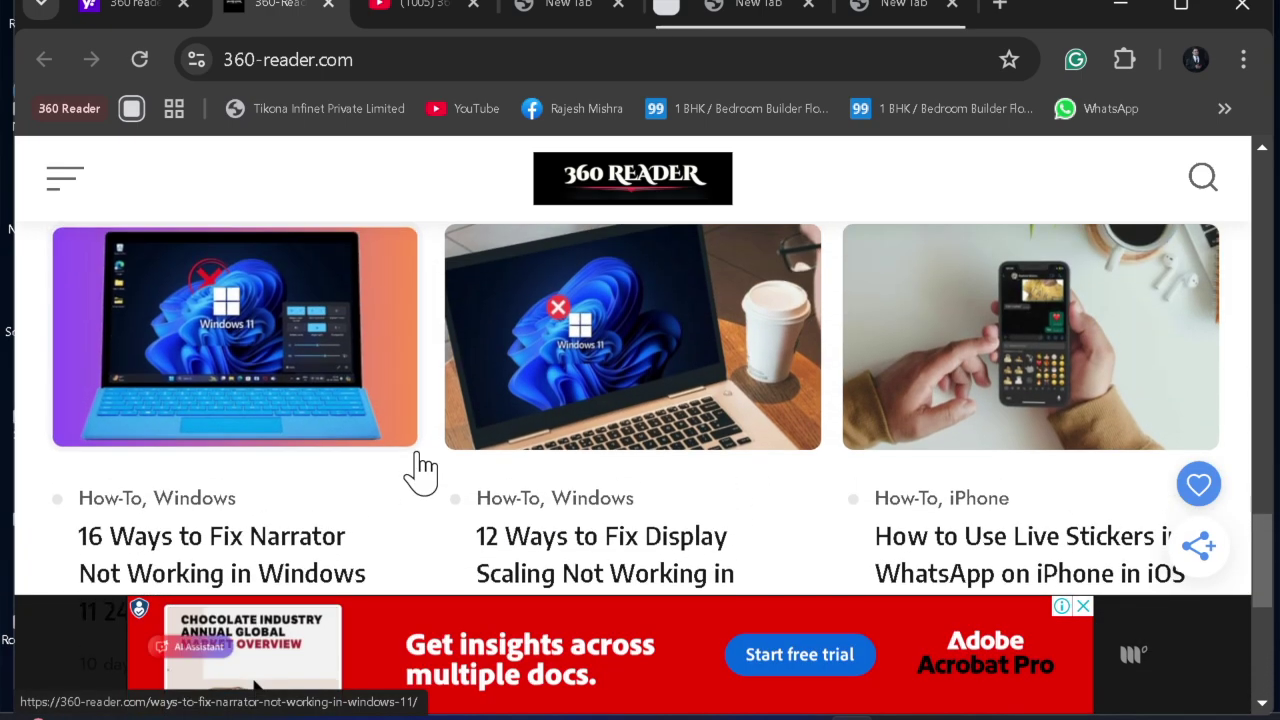